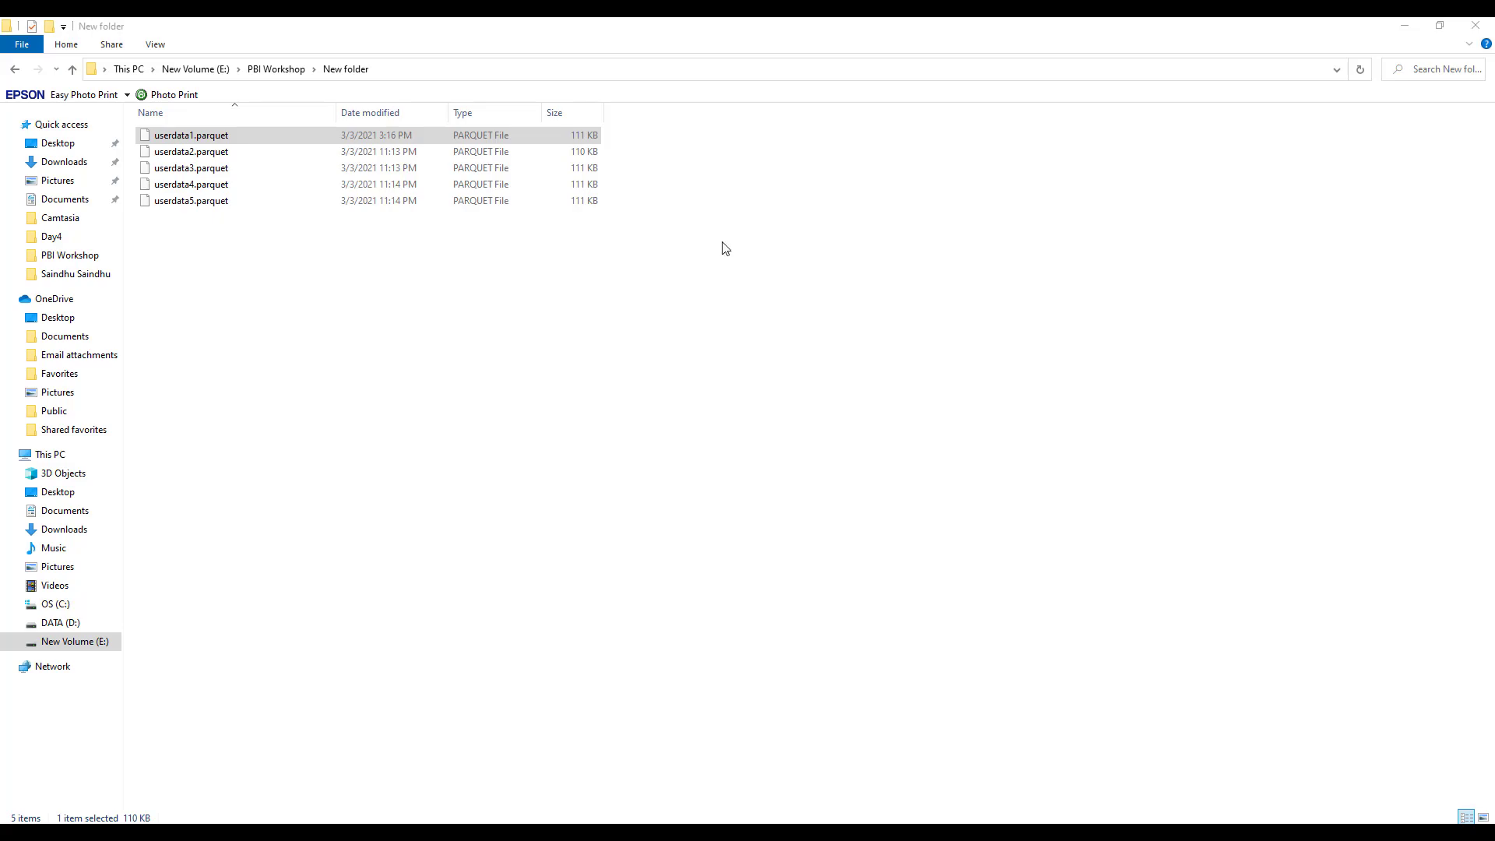
Look over userdata2 and userdata3 Parquet files in Explorer, then return to Power BI Desktop.
click(234, 154)
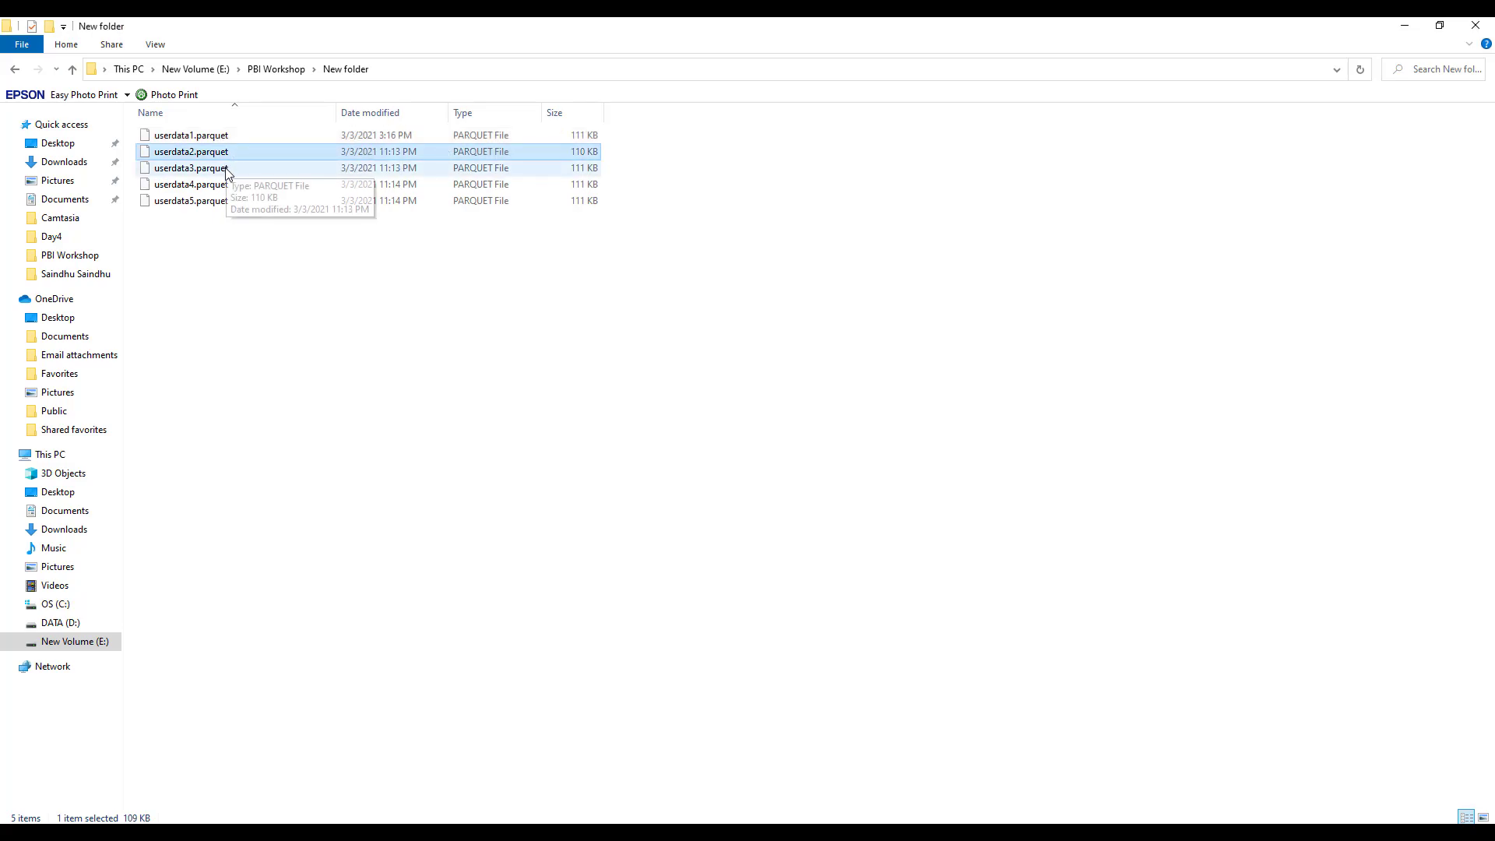
click(232, 169)
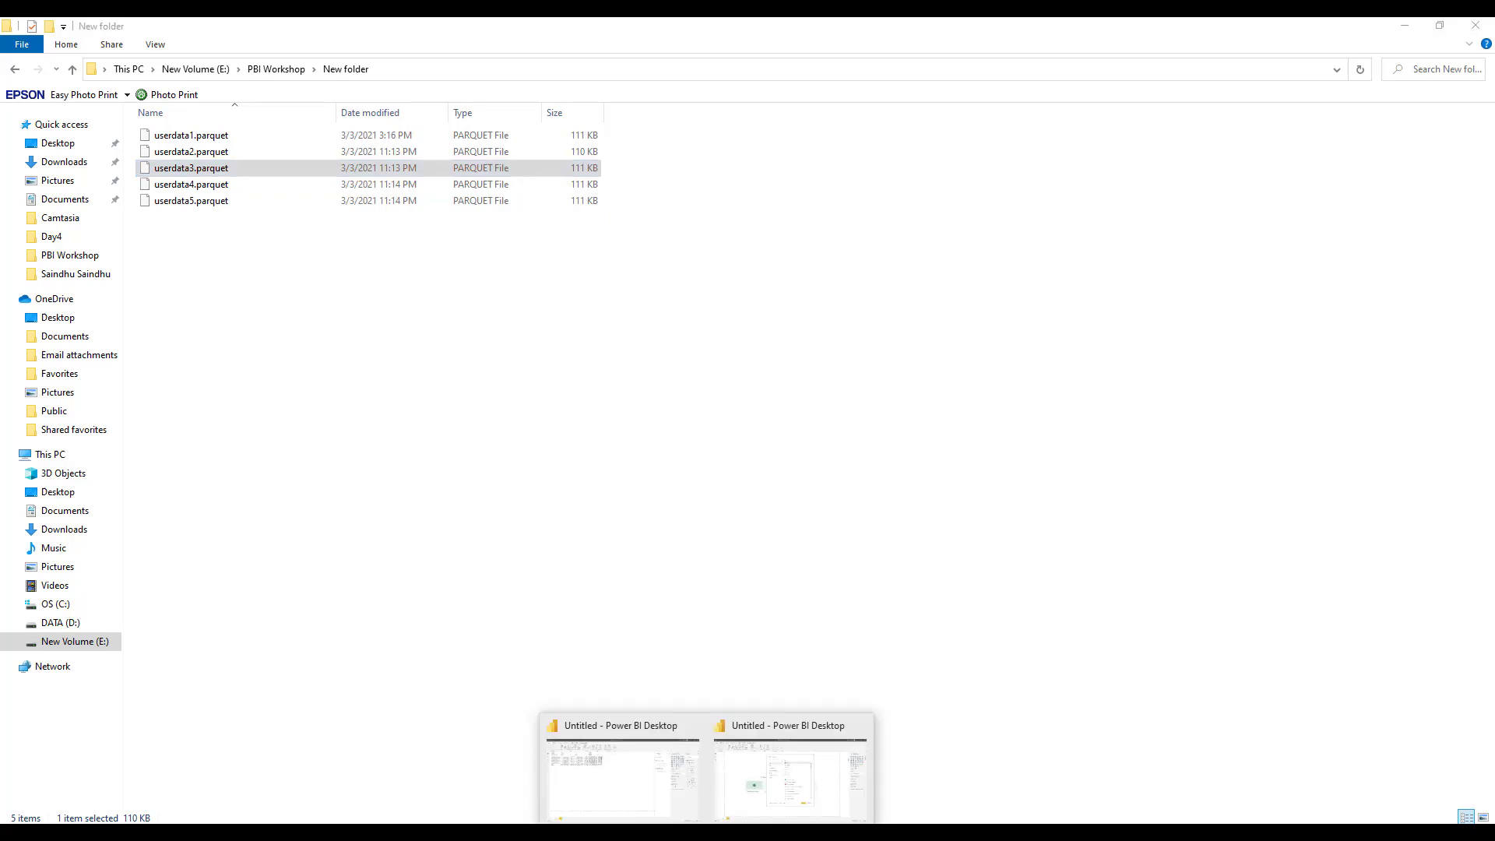
click(798, 789)
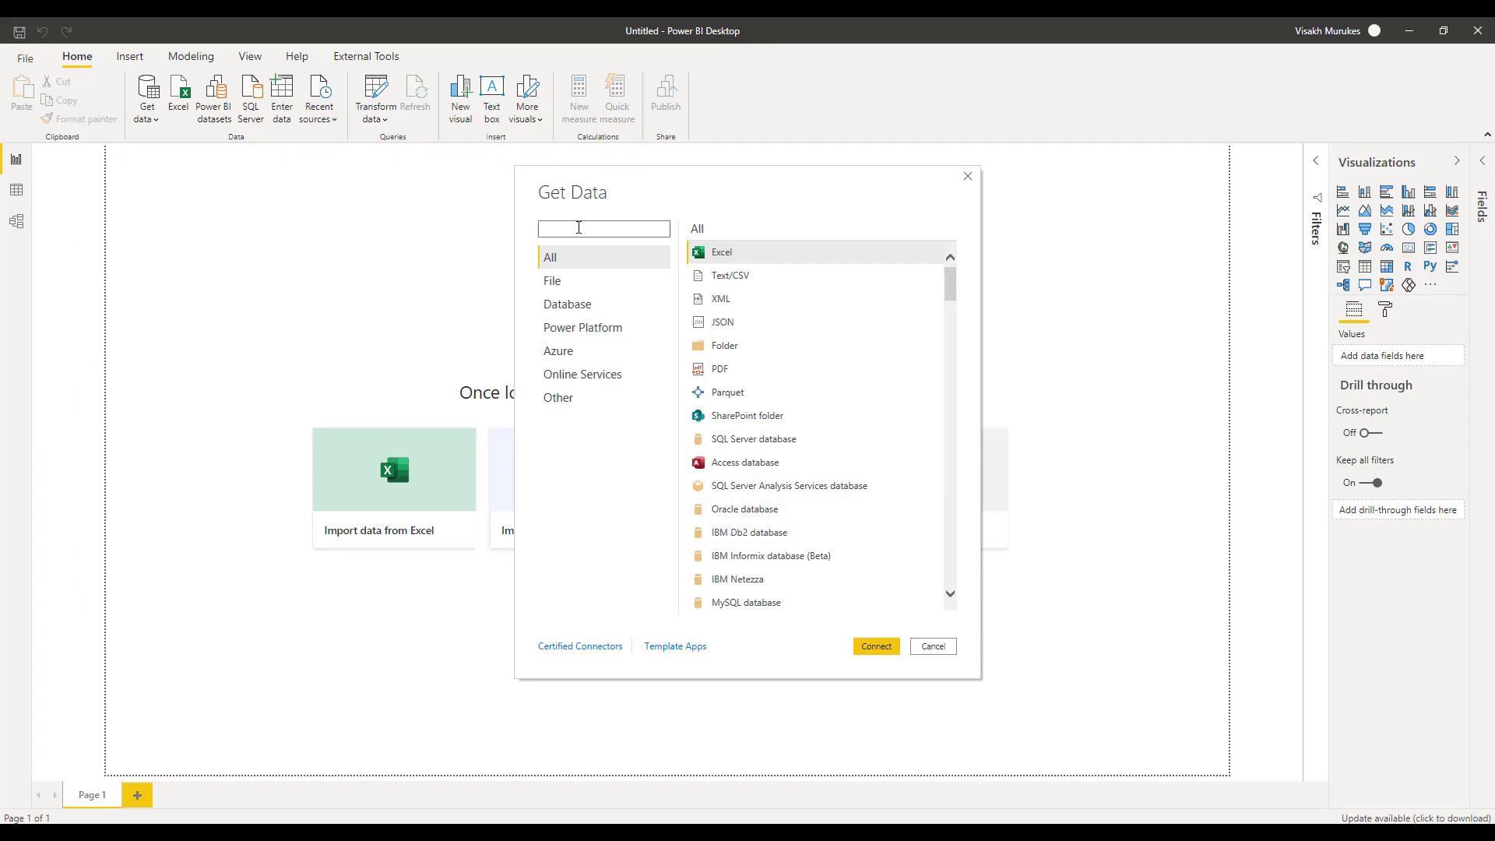
text(parq)
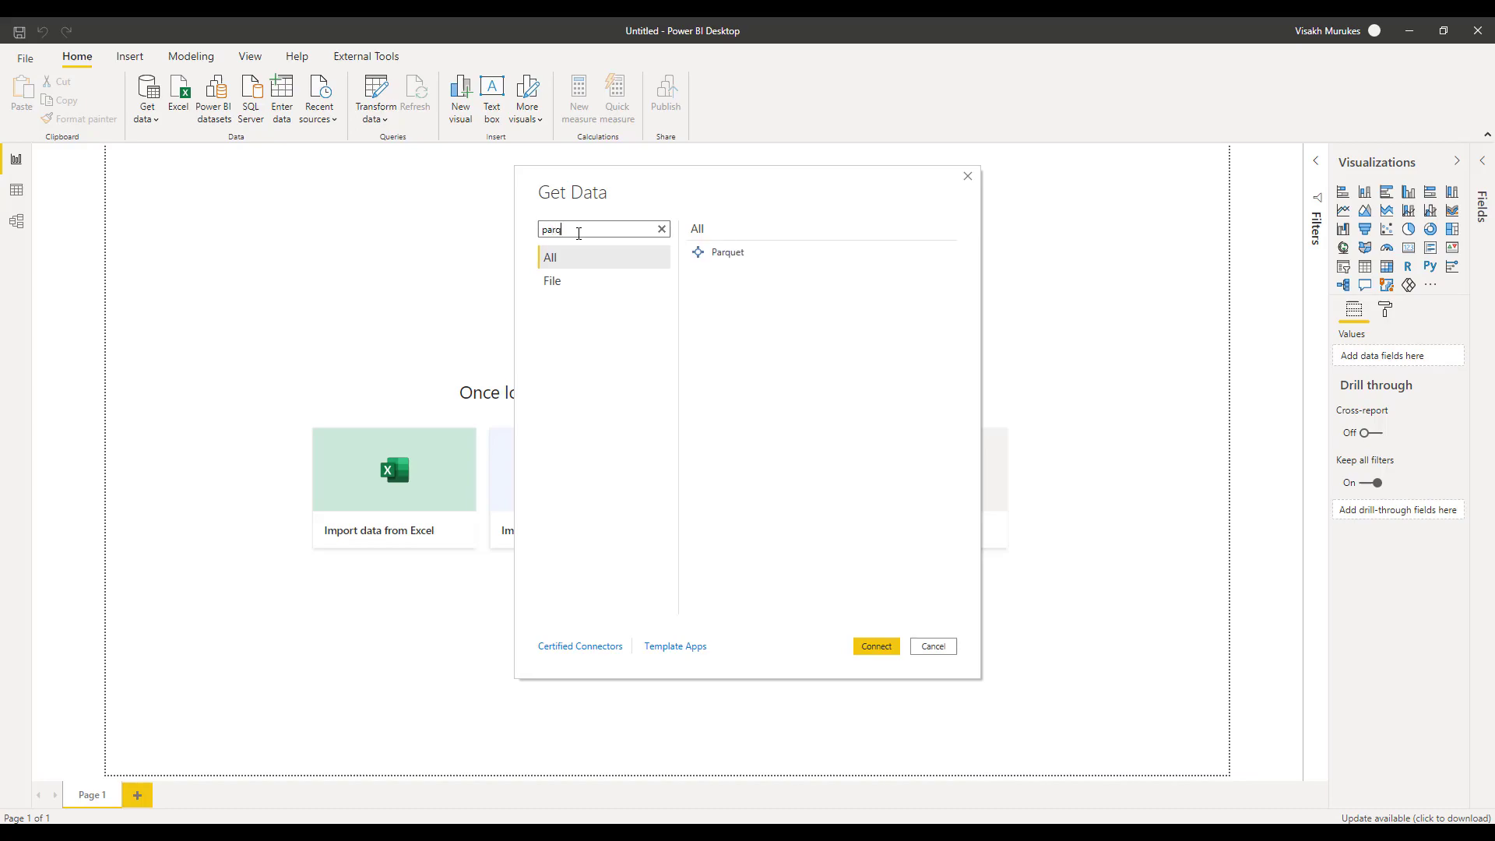
Choose the Parquet connector in Get Data and connect, reaching the URL prompt.
click(716, 252)
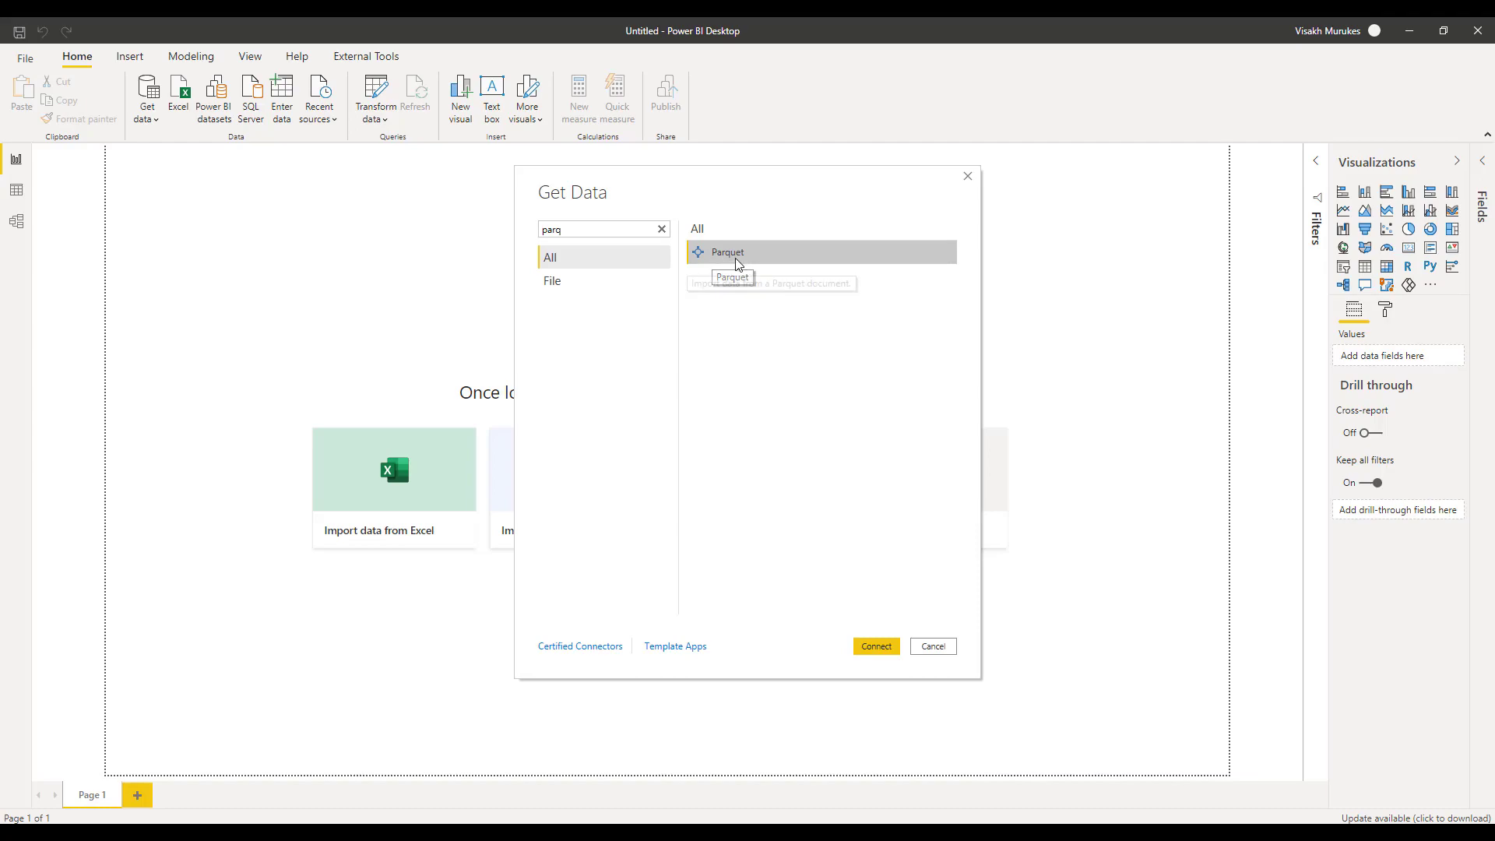
click(876, 647)
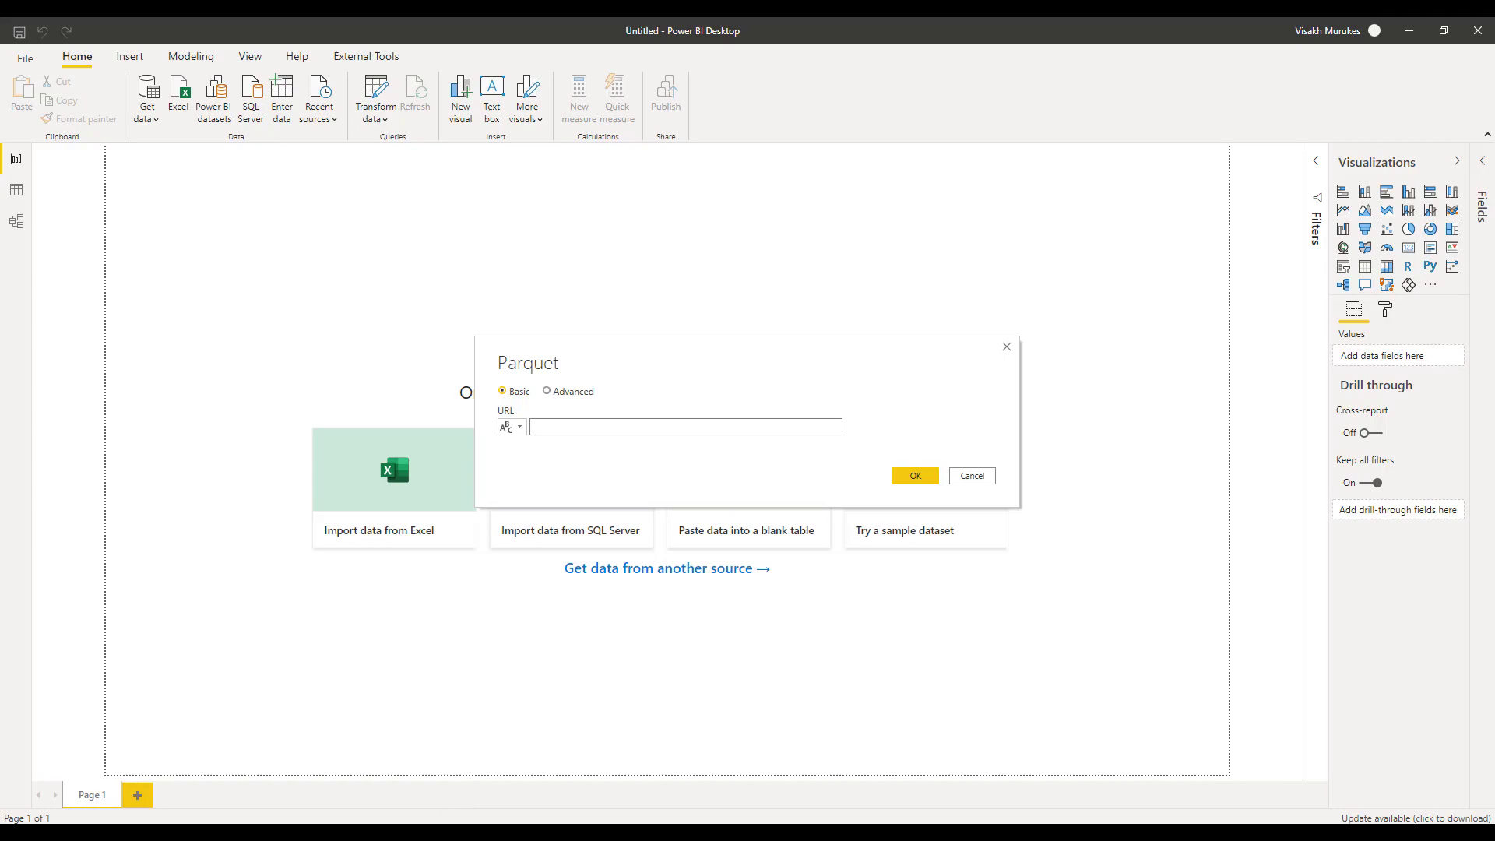
Copy the folder path E:\PBI Workshop\New folder from Explorer into the Parquet URL box.
click(520, 785)
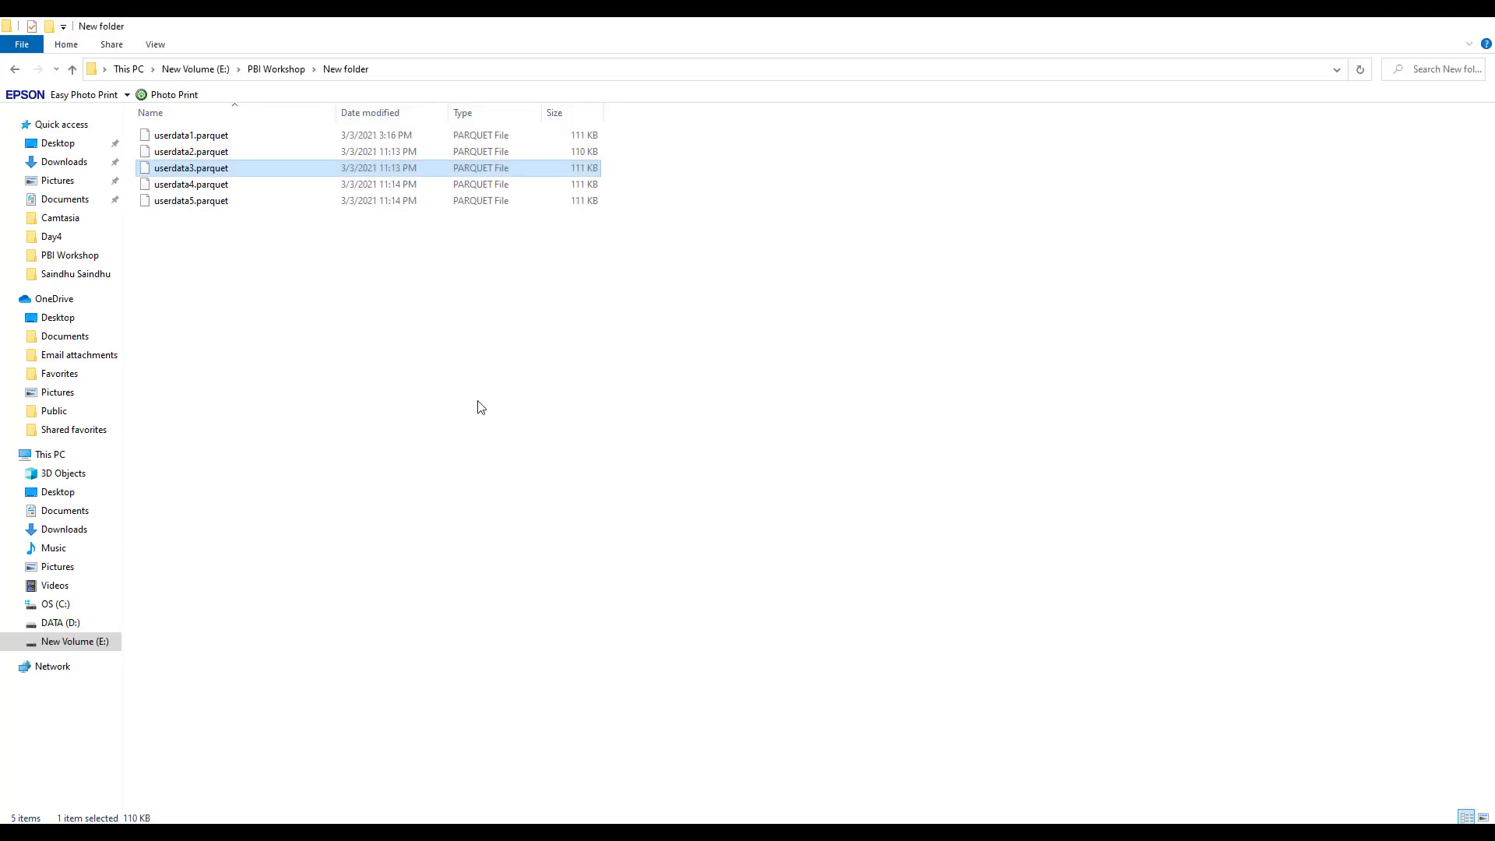
click(405, 70)
key(ctrl+c)
key(alt+Tab)
key(ctrl+v)
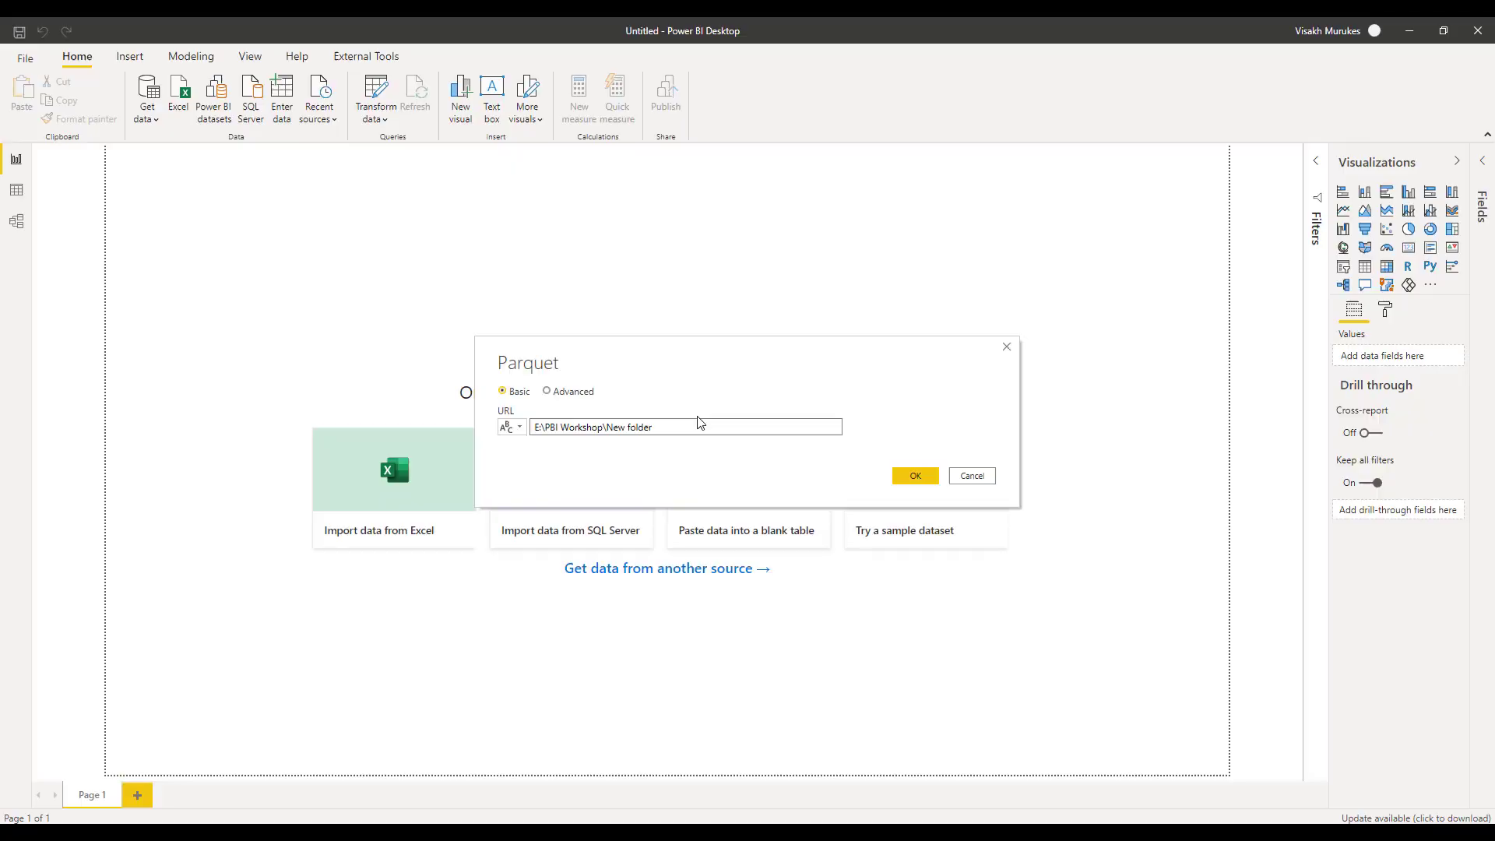
Append the userdata1.parquet file name to the path and confirm the source.
click(514, 756)
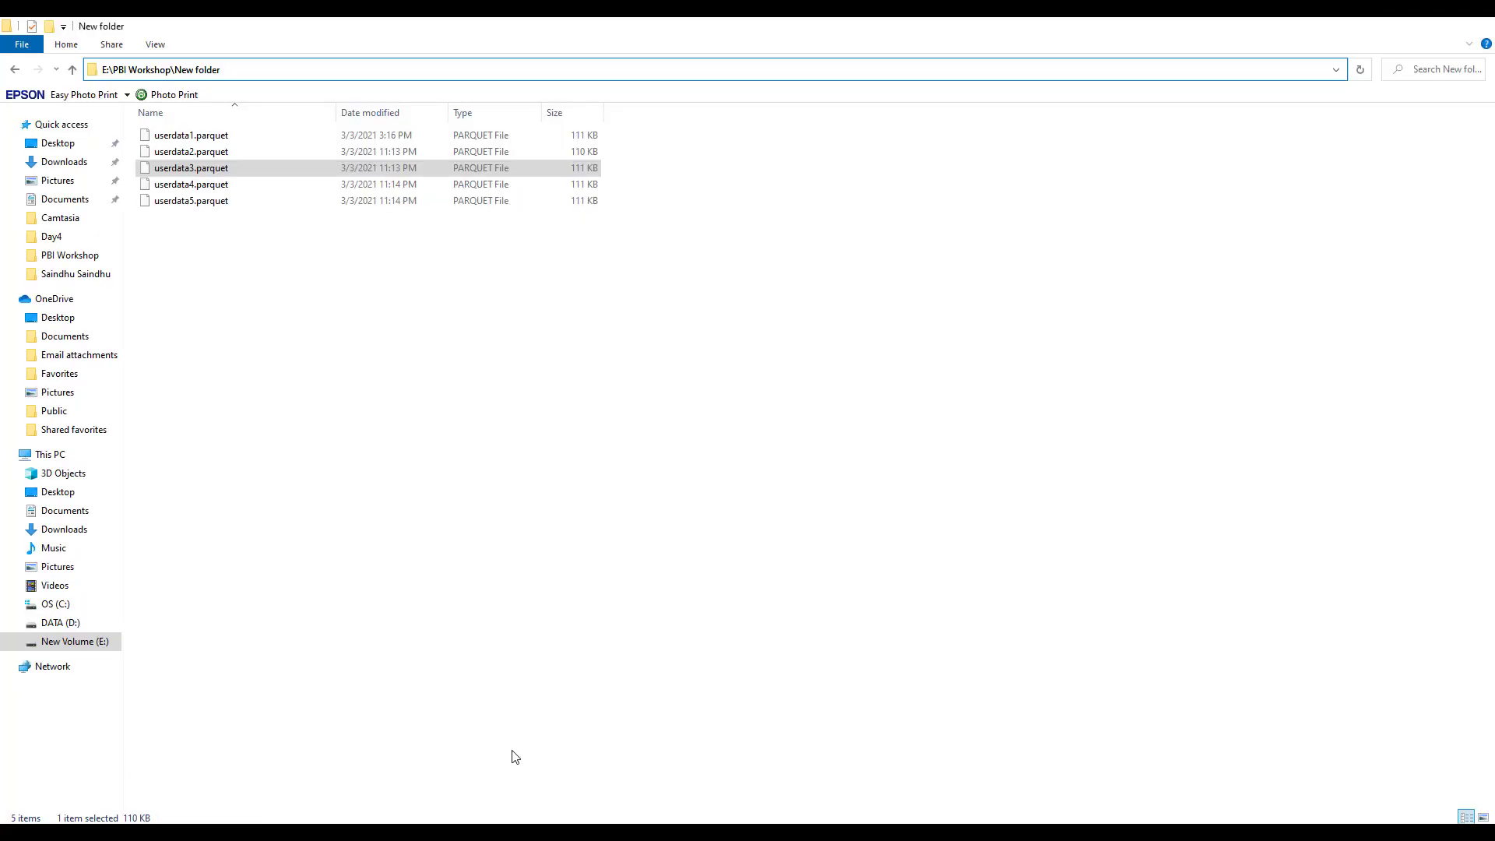
click(204, 140)
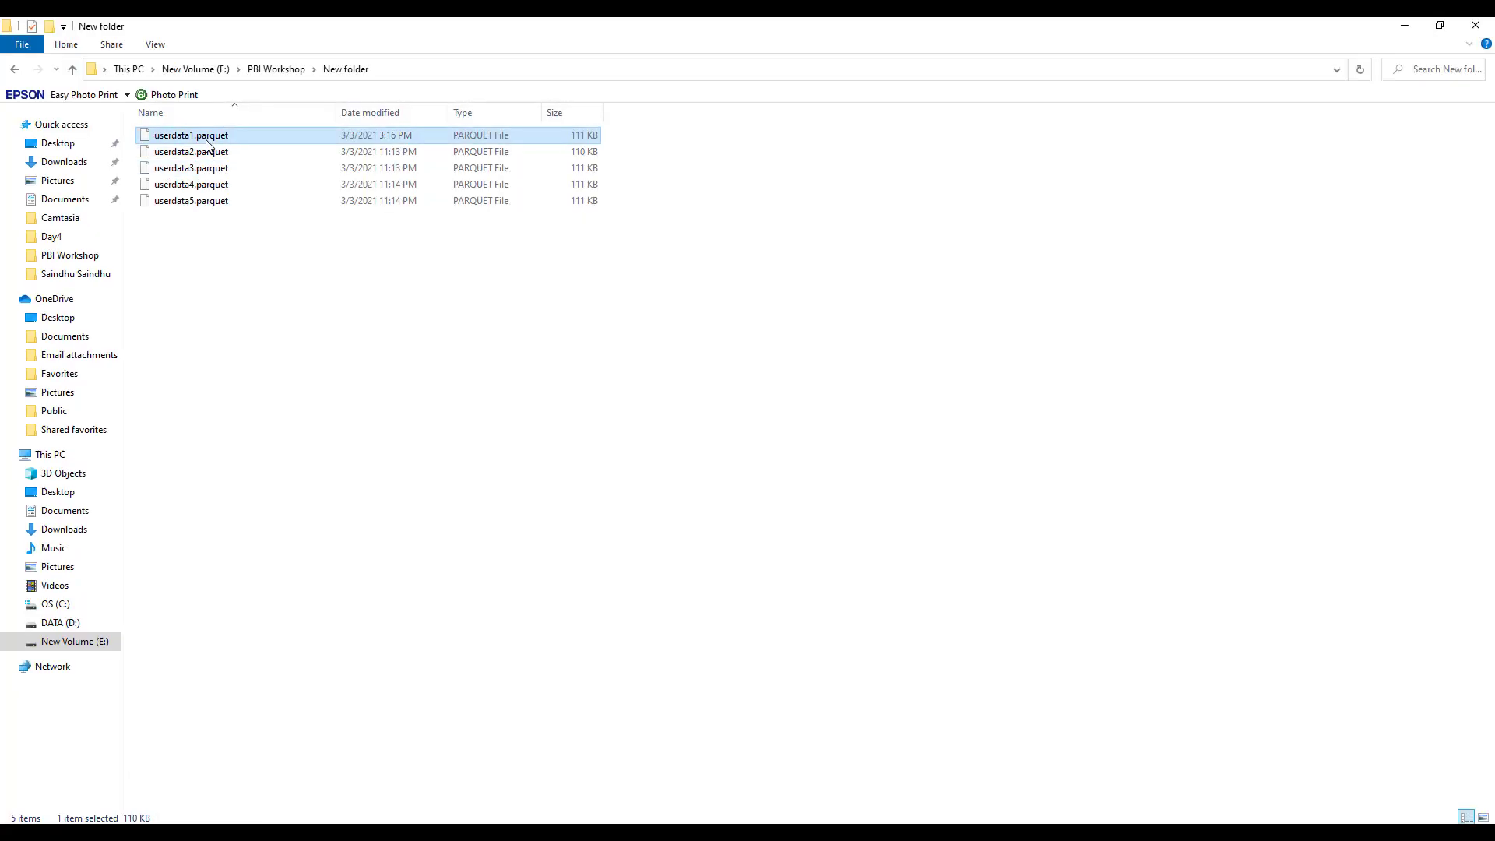
right_click(206, 141)
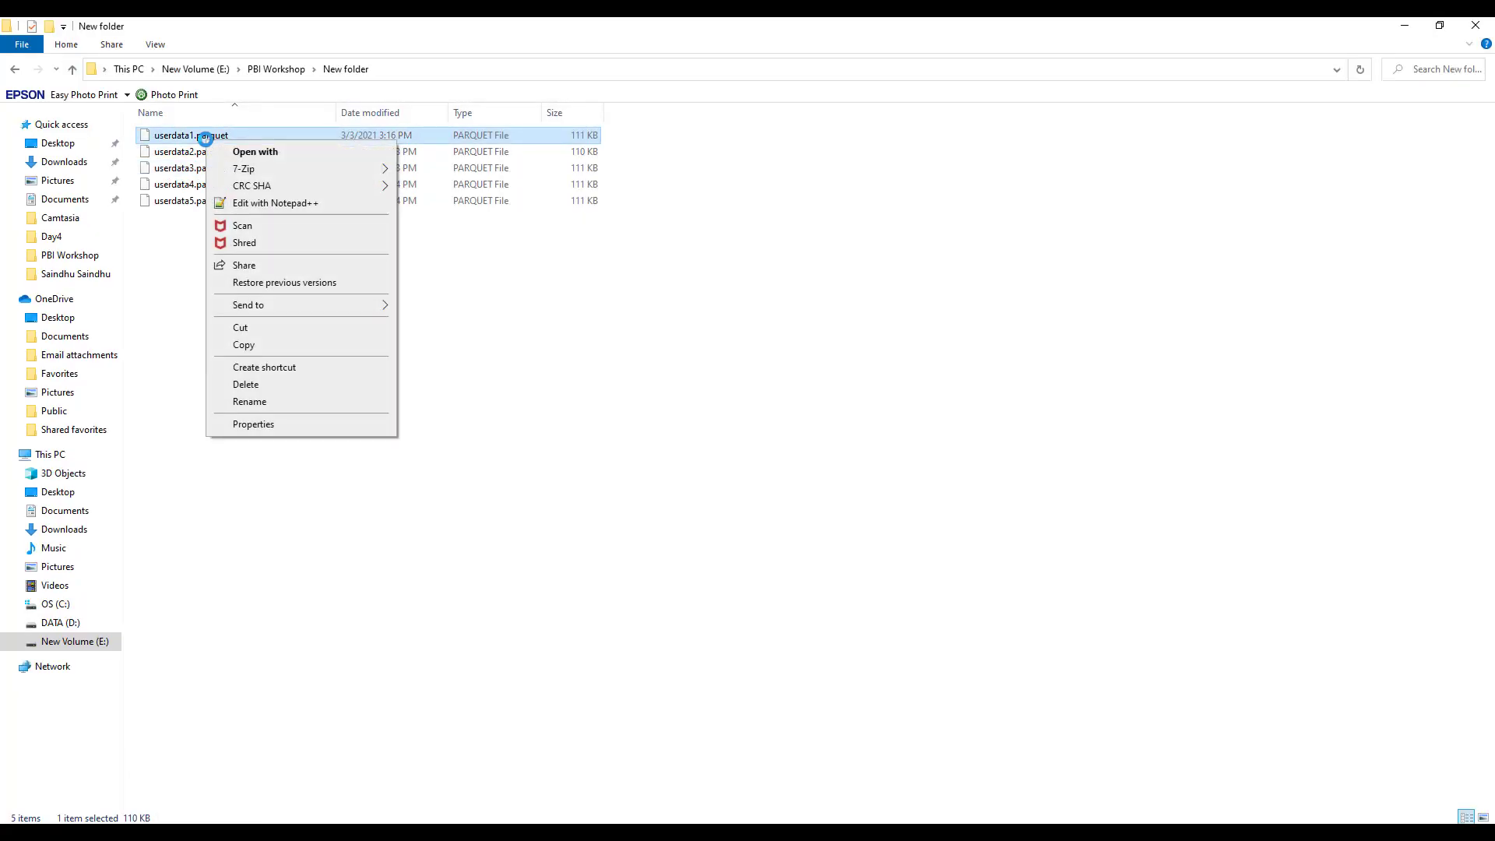
click(250, 401)
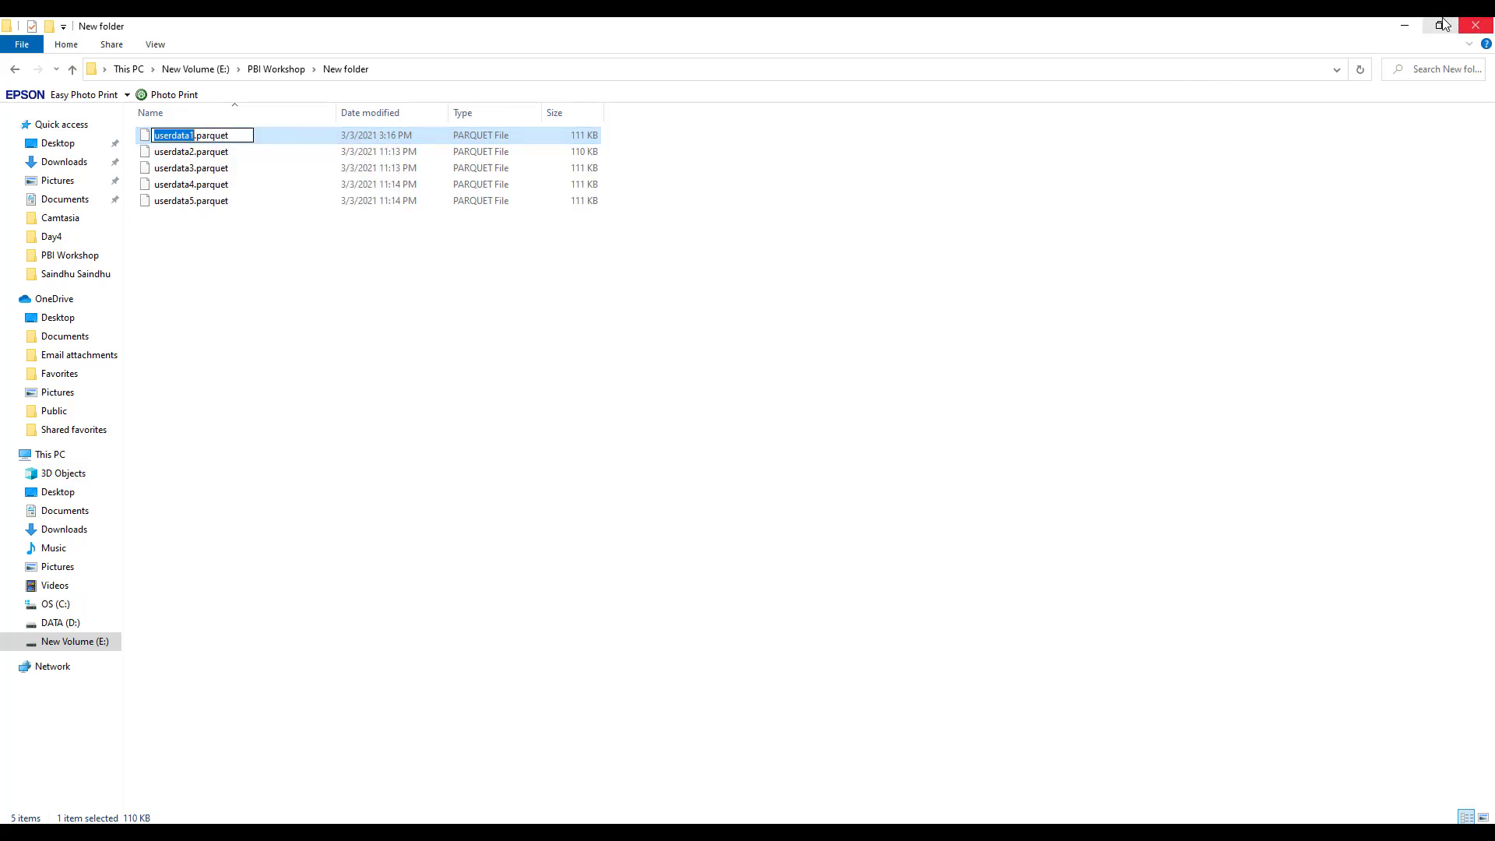
click(1403, 26)
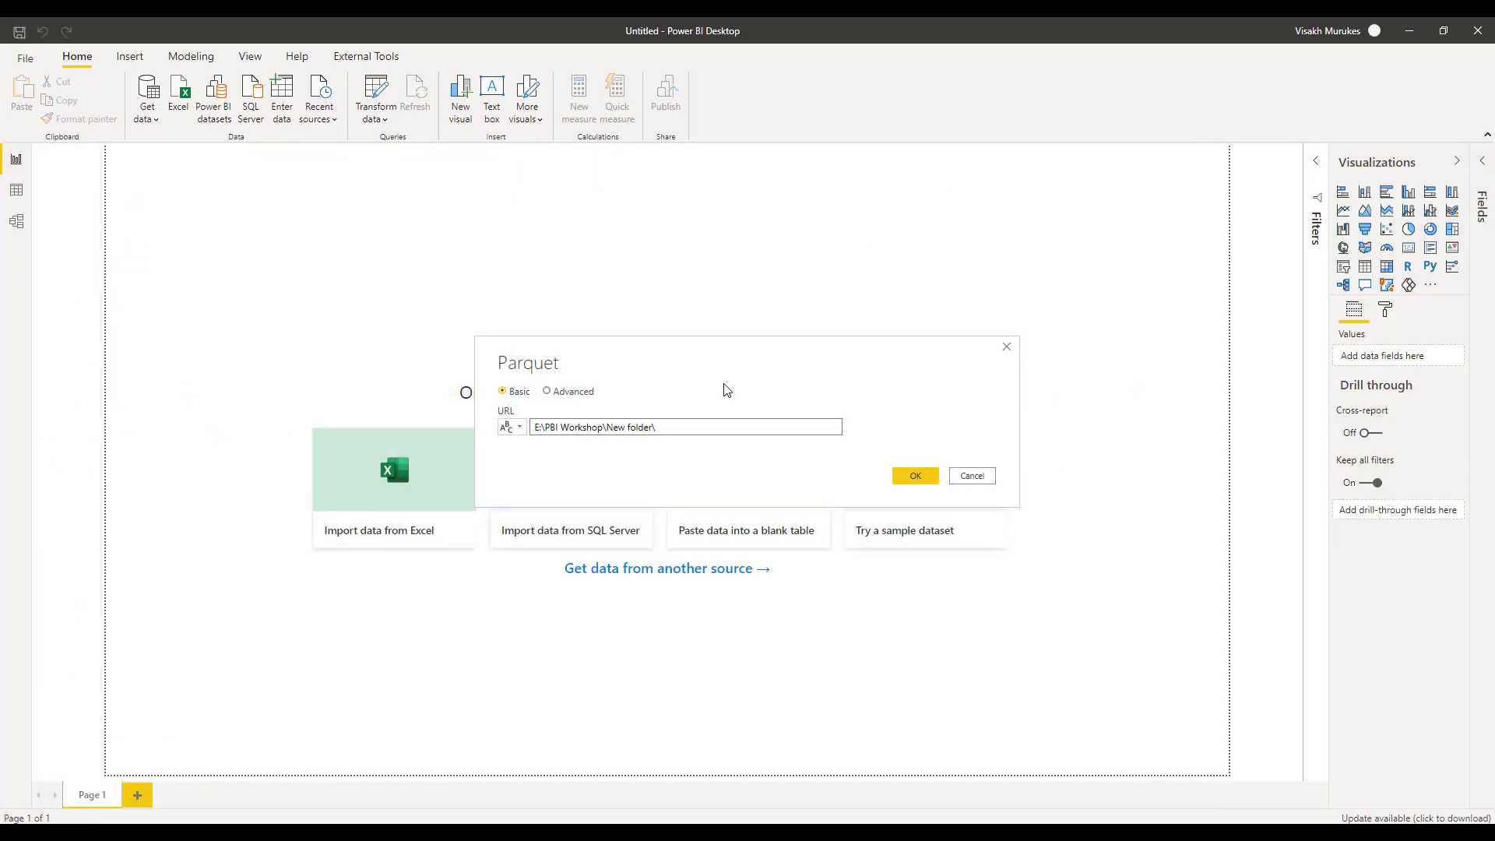
text(userdata1.p)
text(arquet)
click(915, 476)
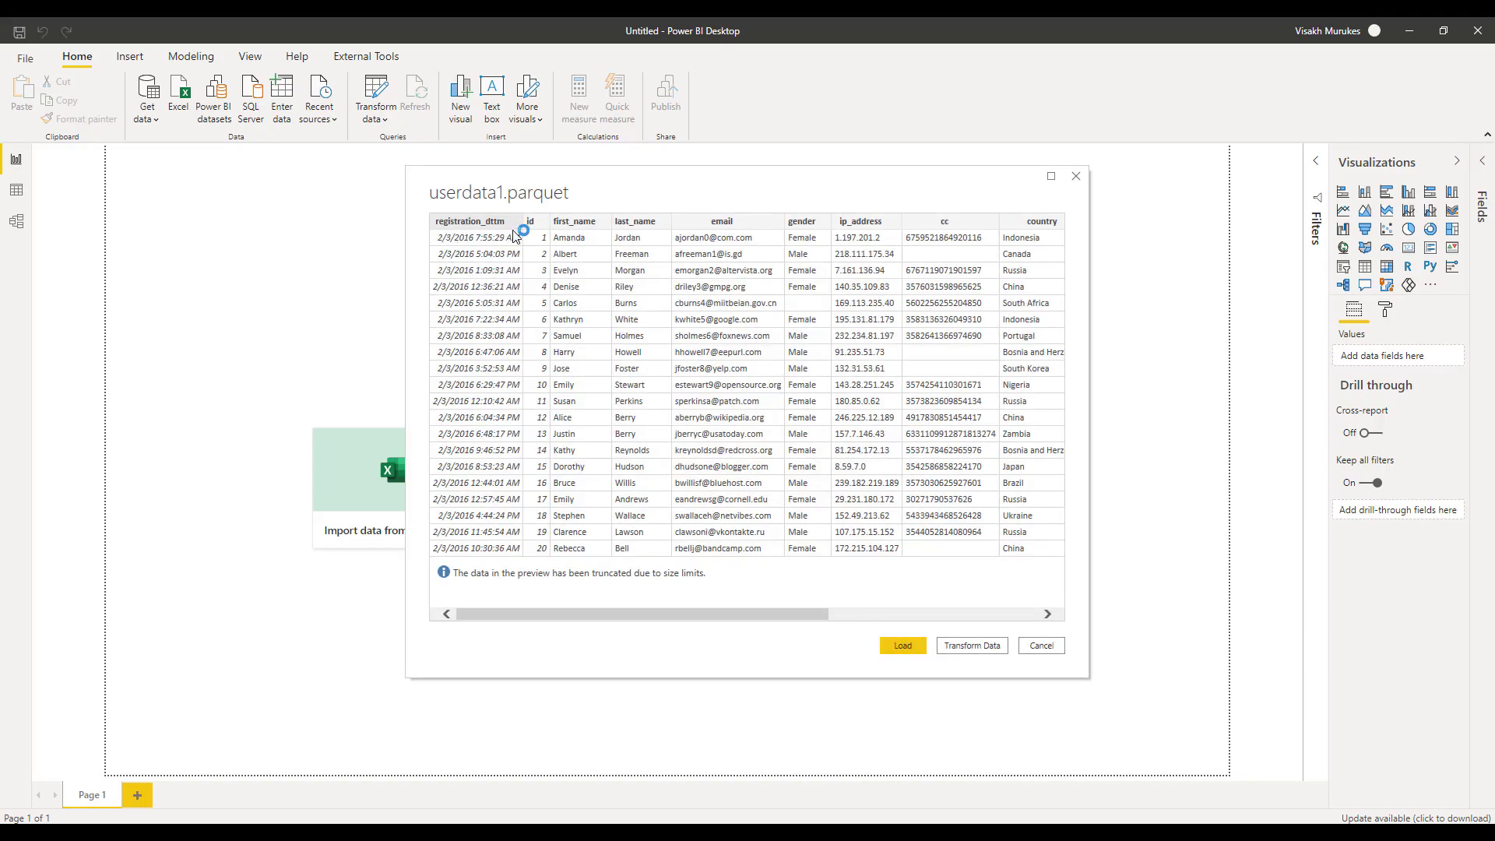
drag(651, 612, 928, 615)
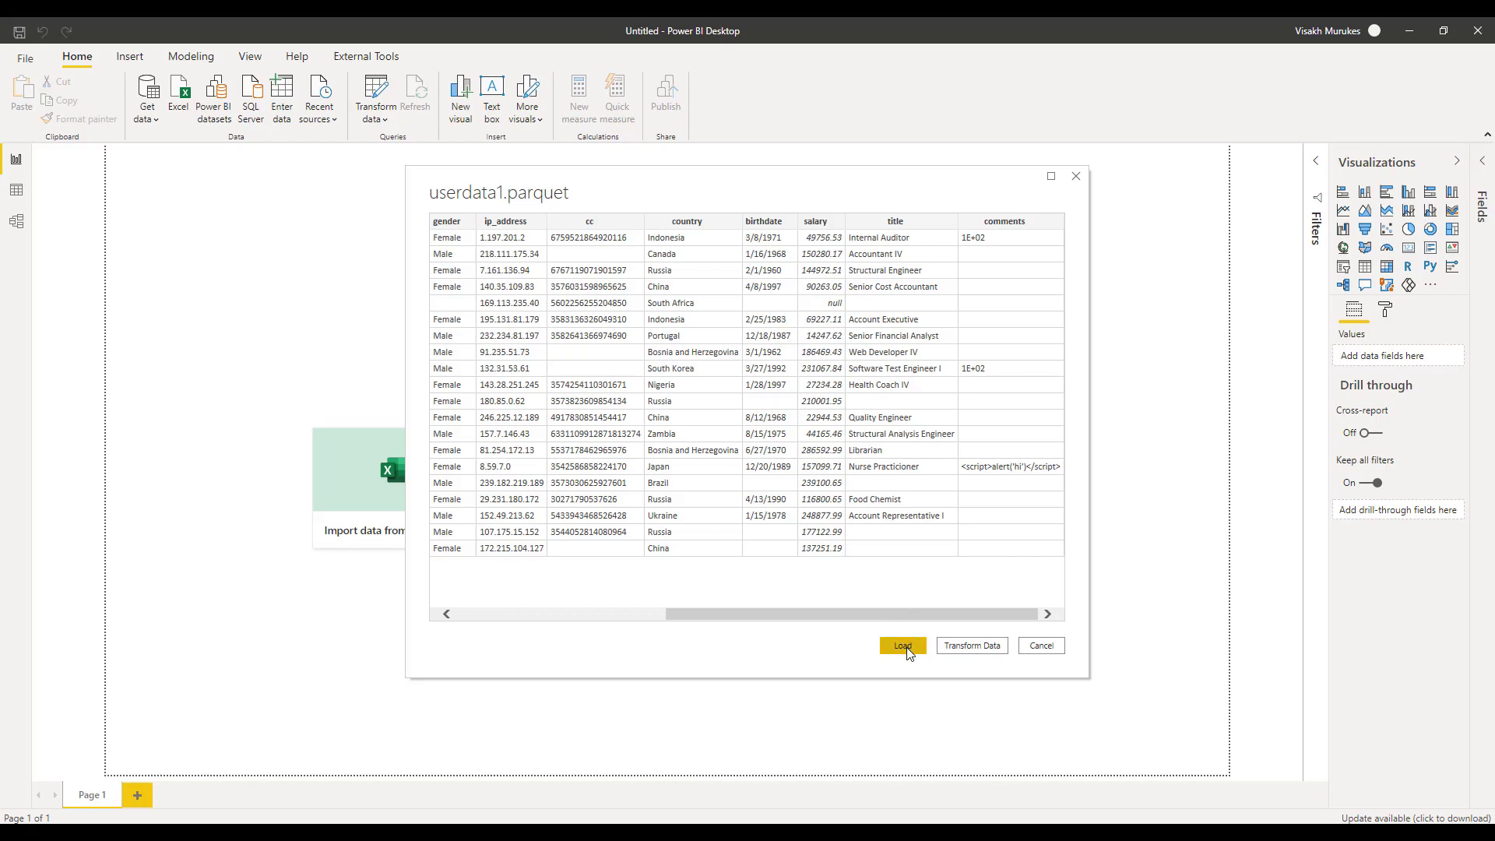
Send the userdata1.parquet preview into Power Query Editor for transforming.
click(969, 647)
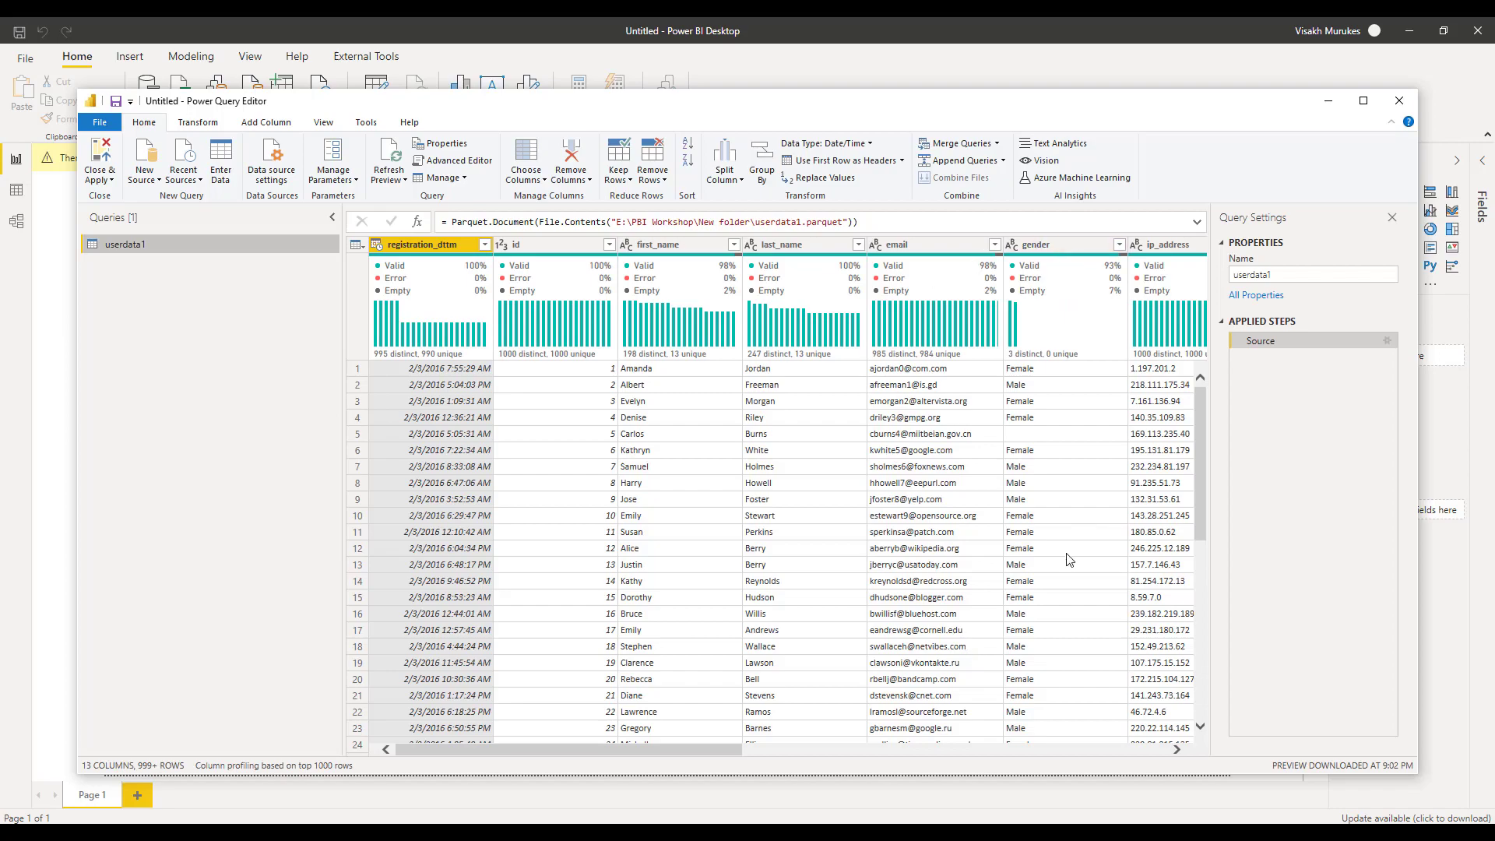
drag(719, 749, 1145, 749)
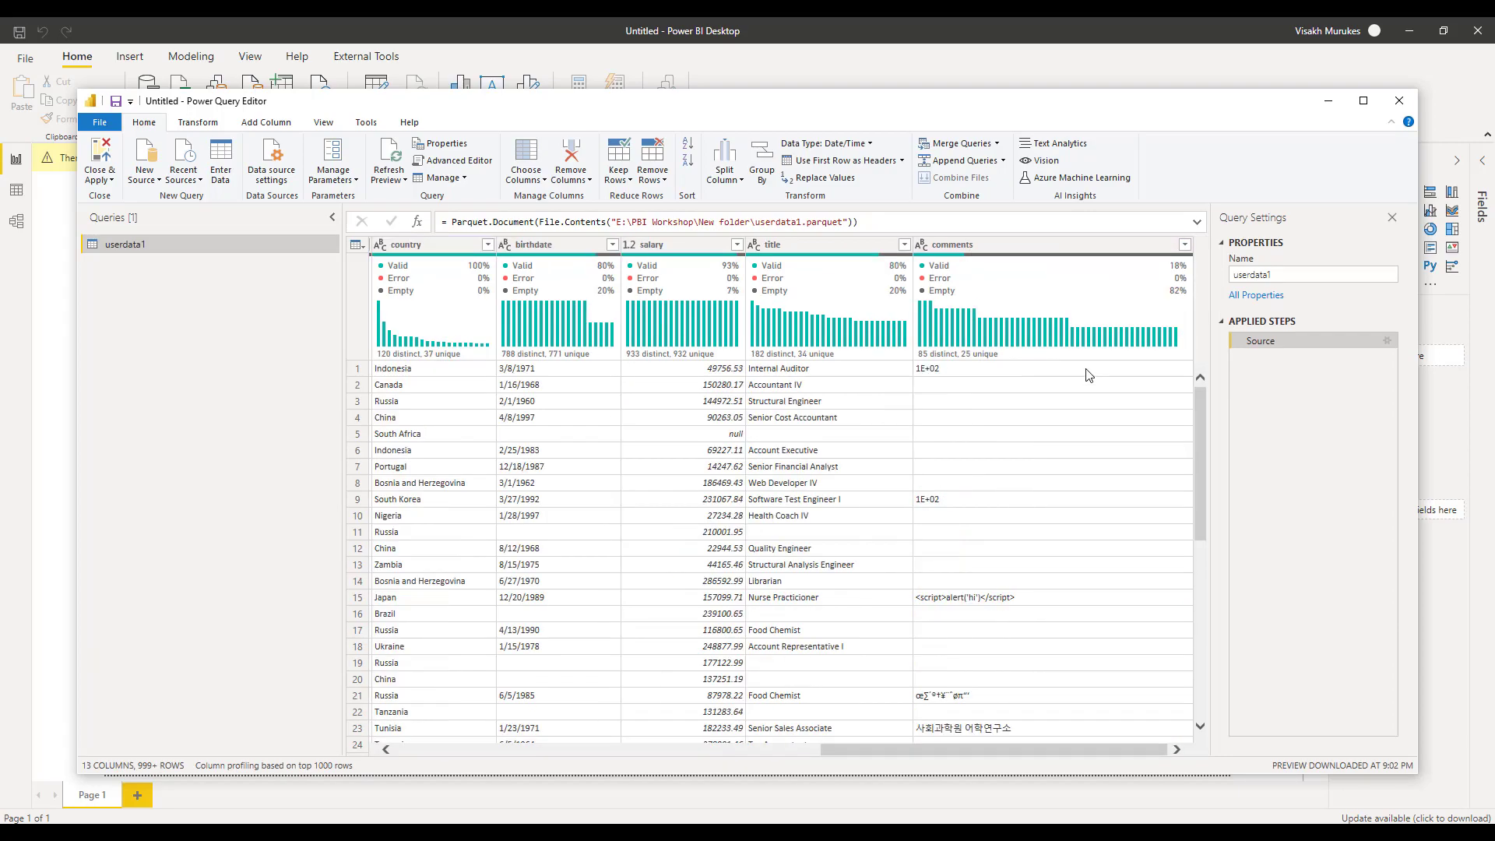
Clean the text of the comments column via Transform > Format > Clean.
click(1045, 244)
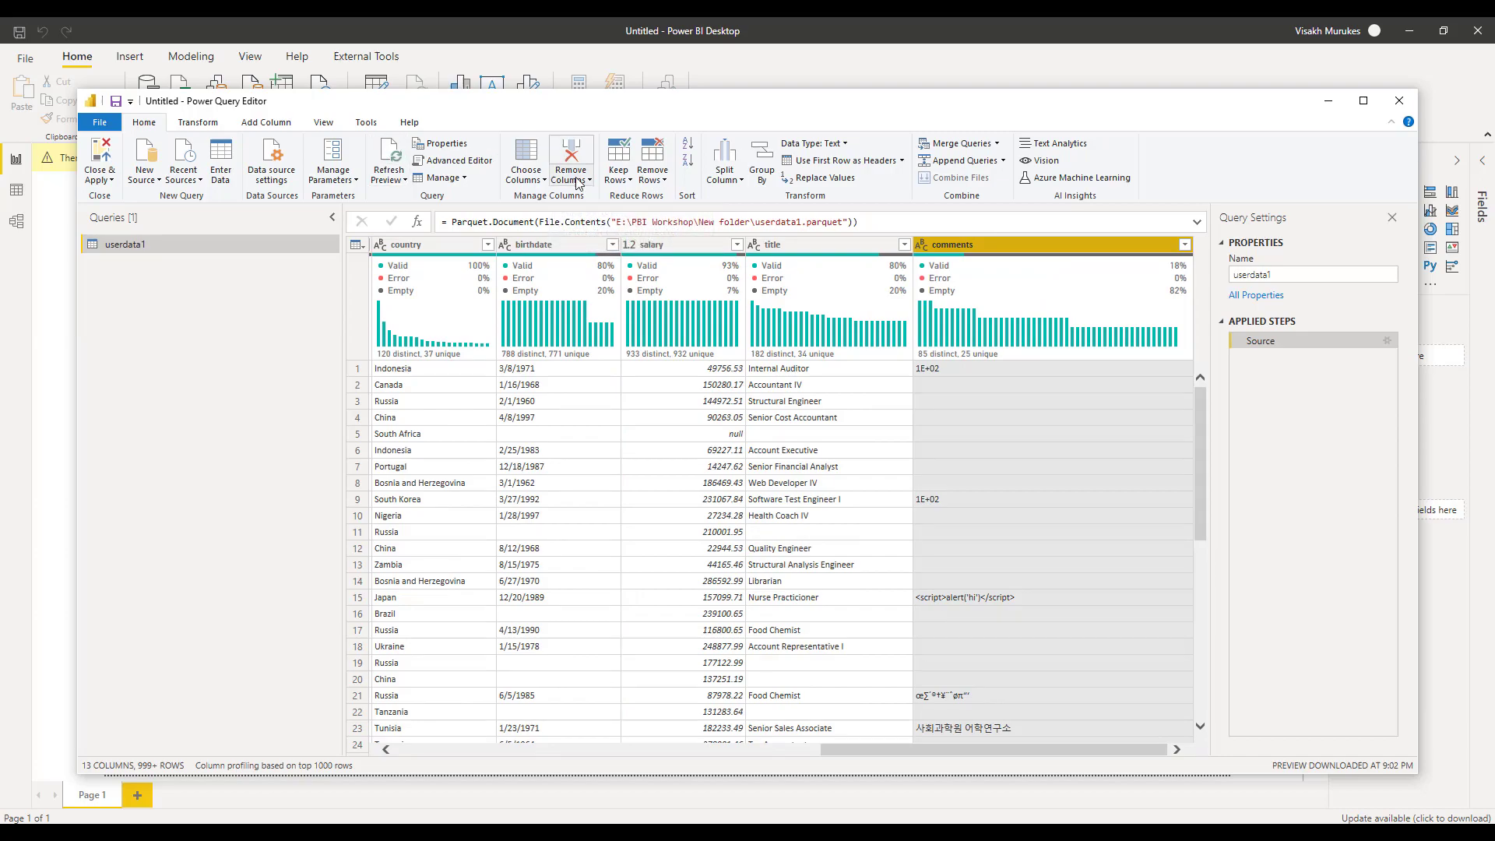
click(200, 122)
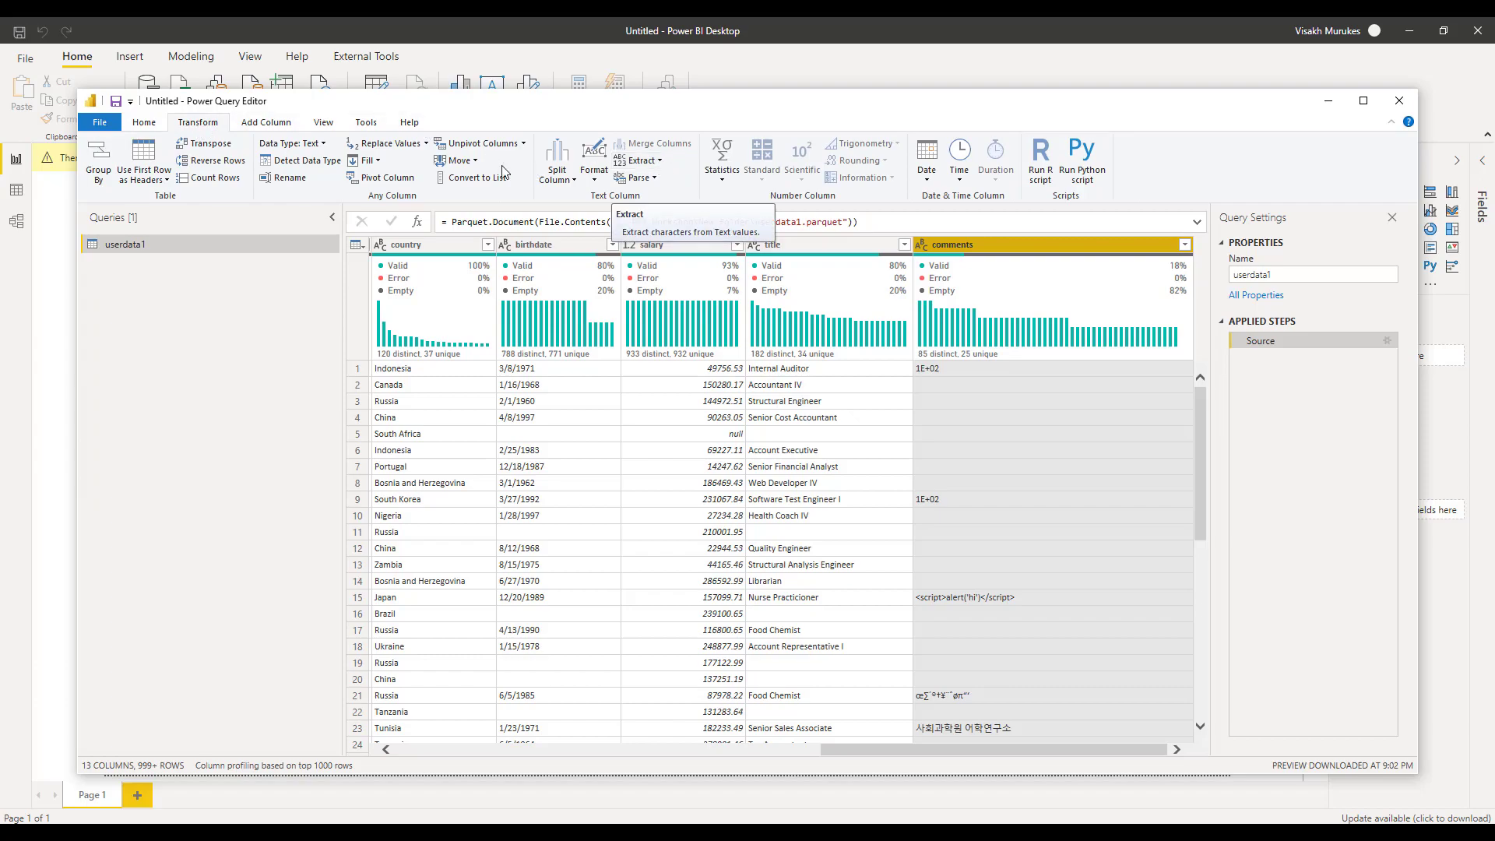
click(598, 183)
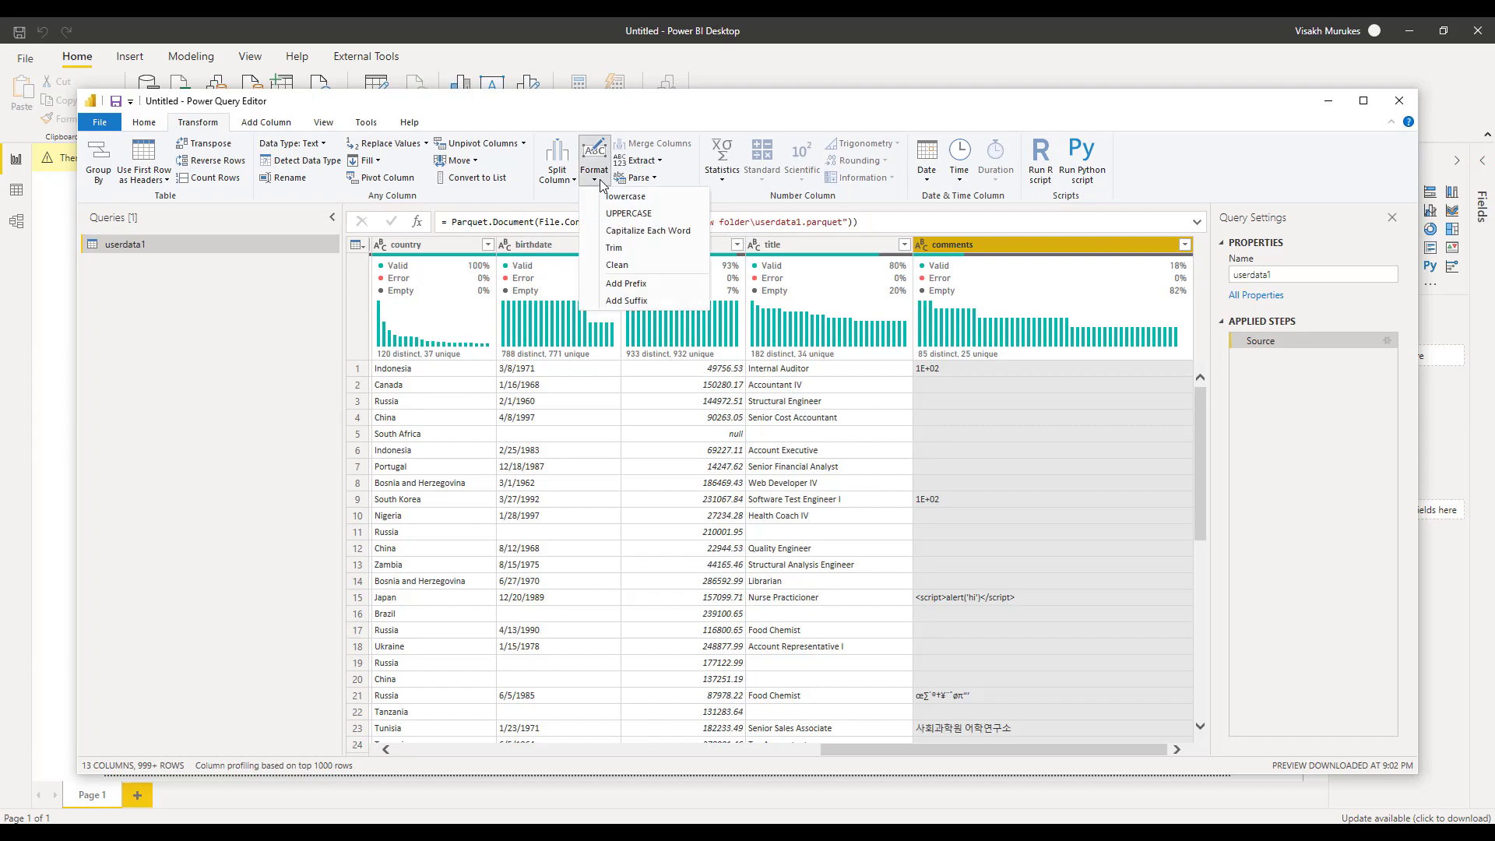
click(617, 265)
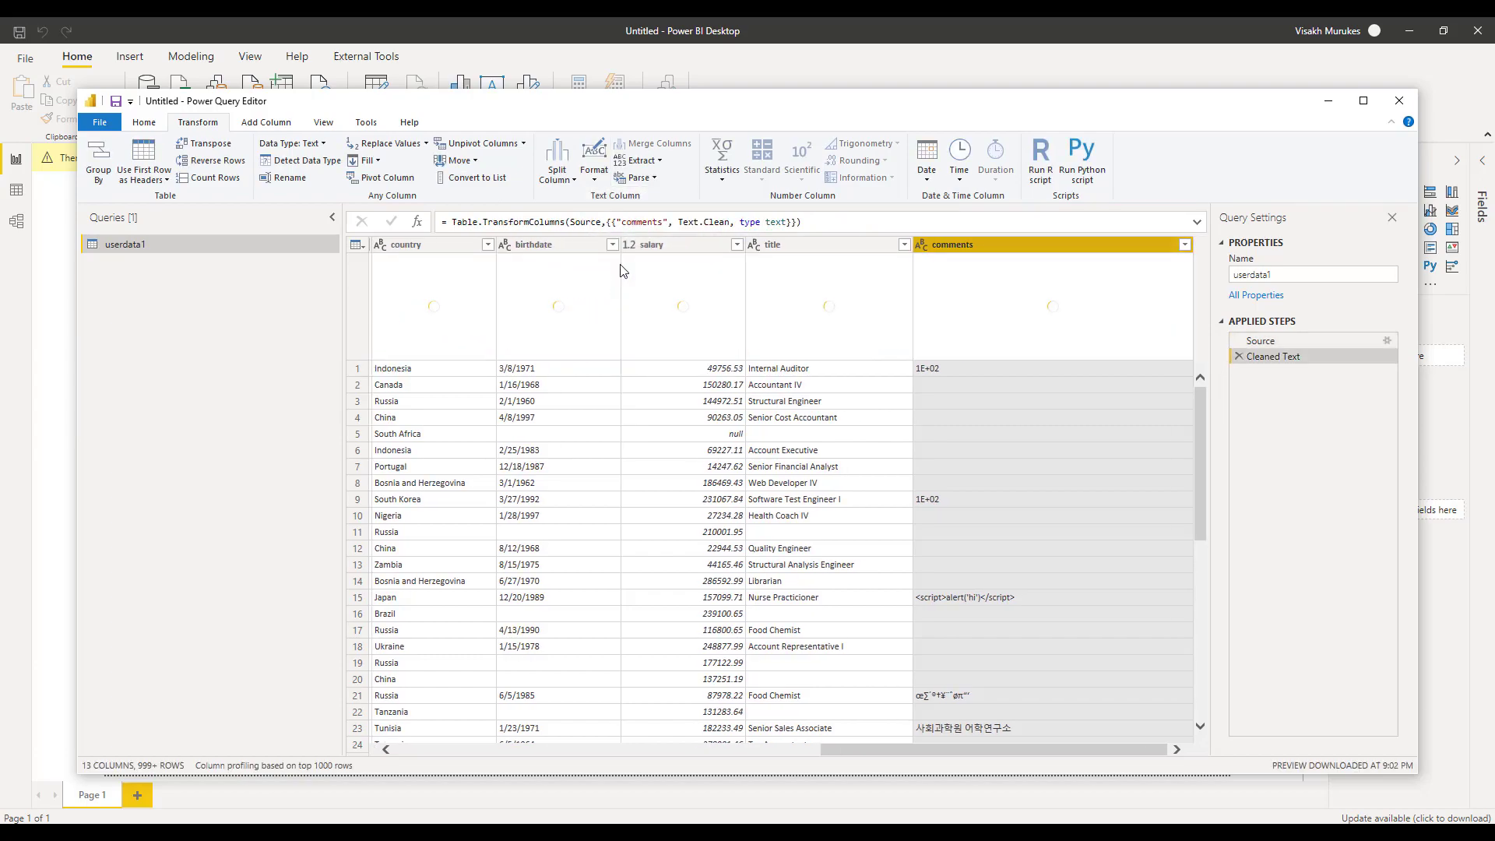
Rename the query to userdata and load it into the report with Close & Apply.
click(1282, 277)
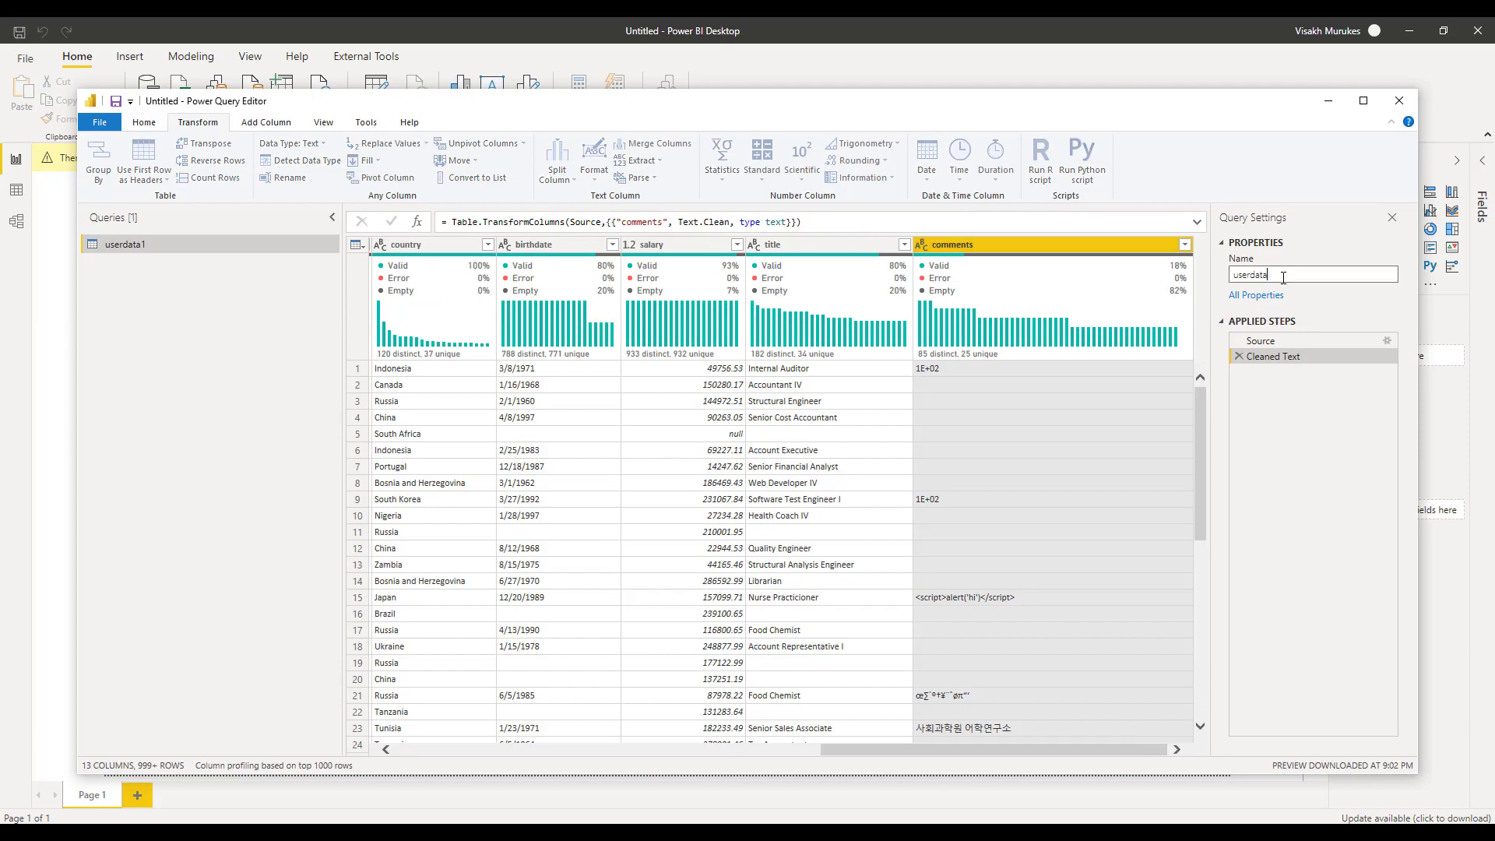
click(144, 121)
click(100, 179)
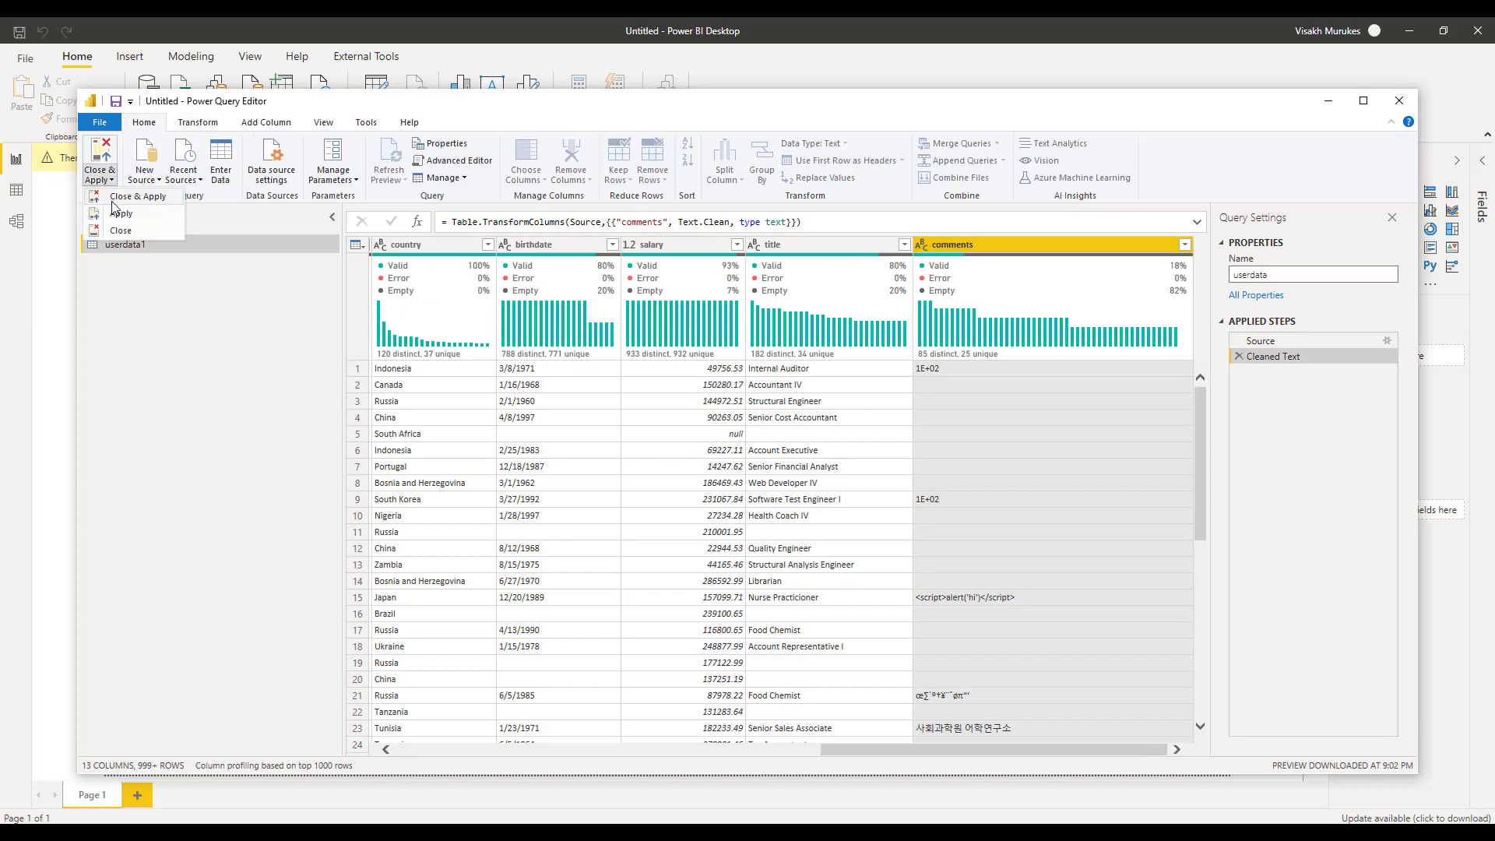
click(112, 199)
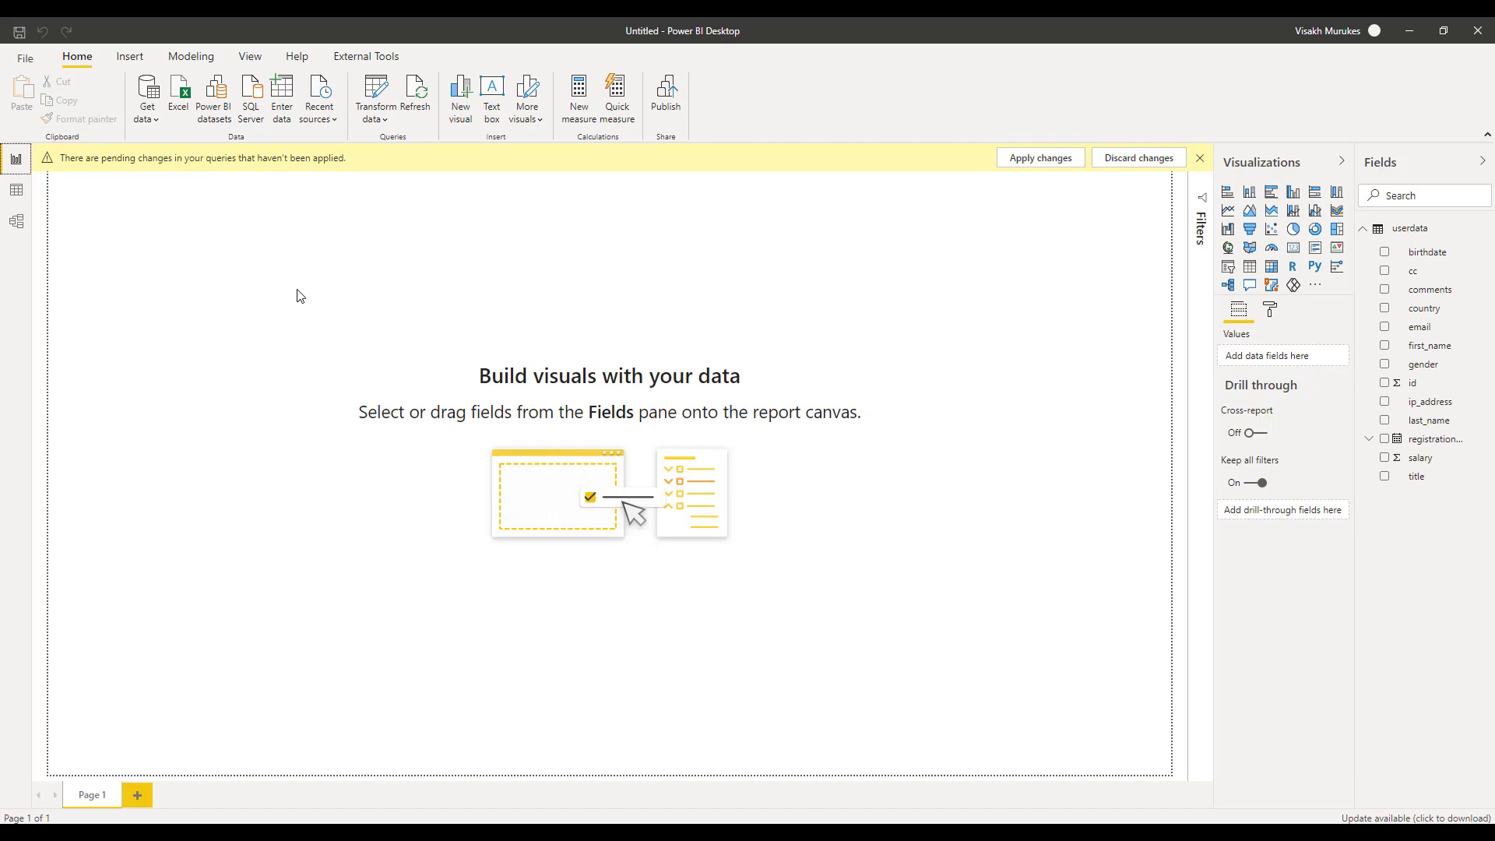
Start a Folder data source from Get Data and begin browsing for the folder.
click(1040, 157)
click(153, 121)
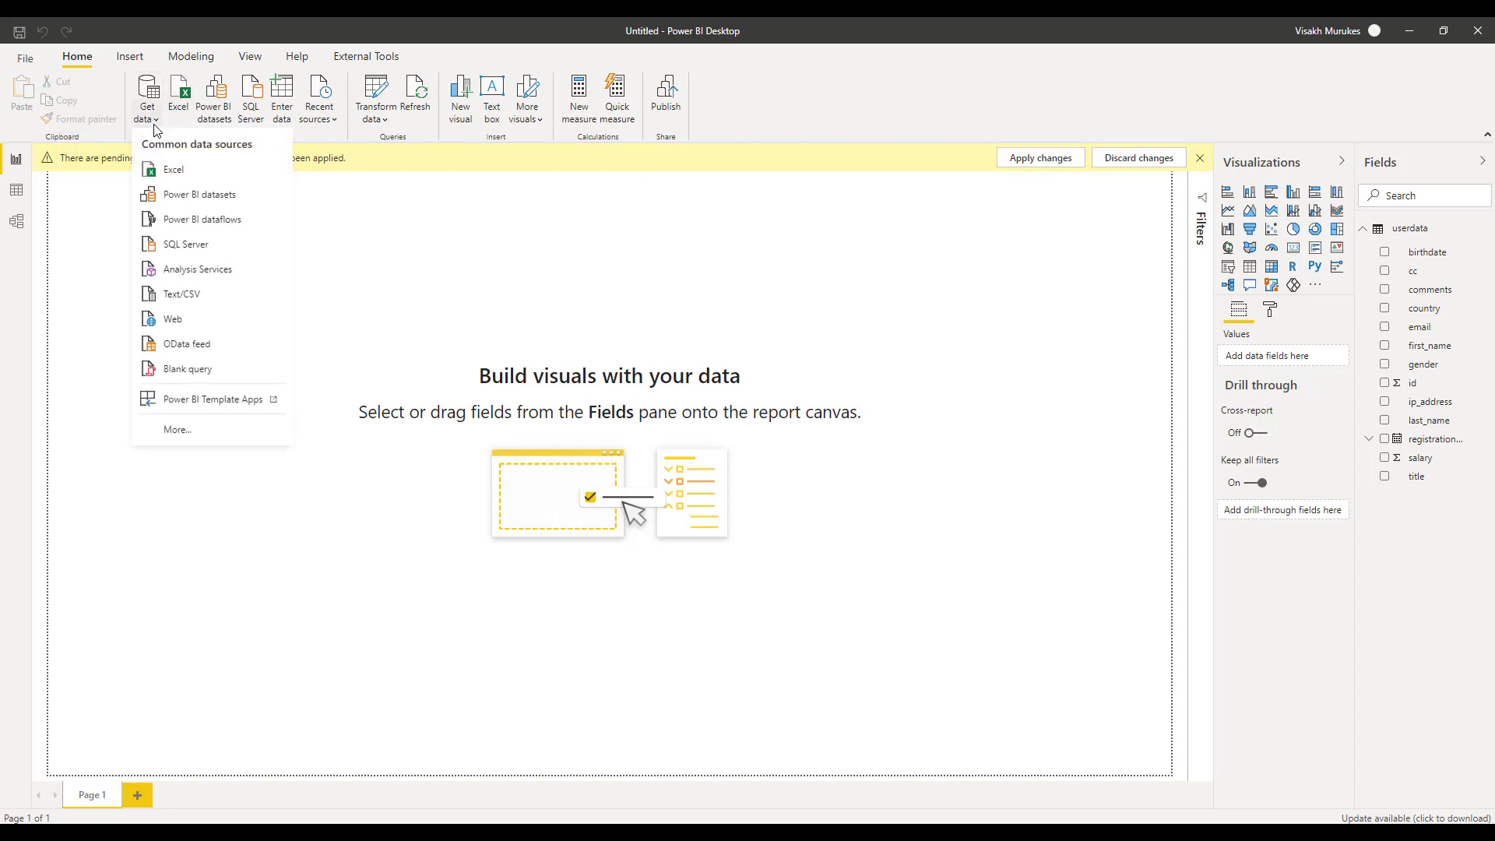
click(199, 426)
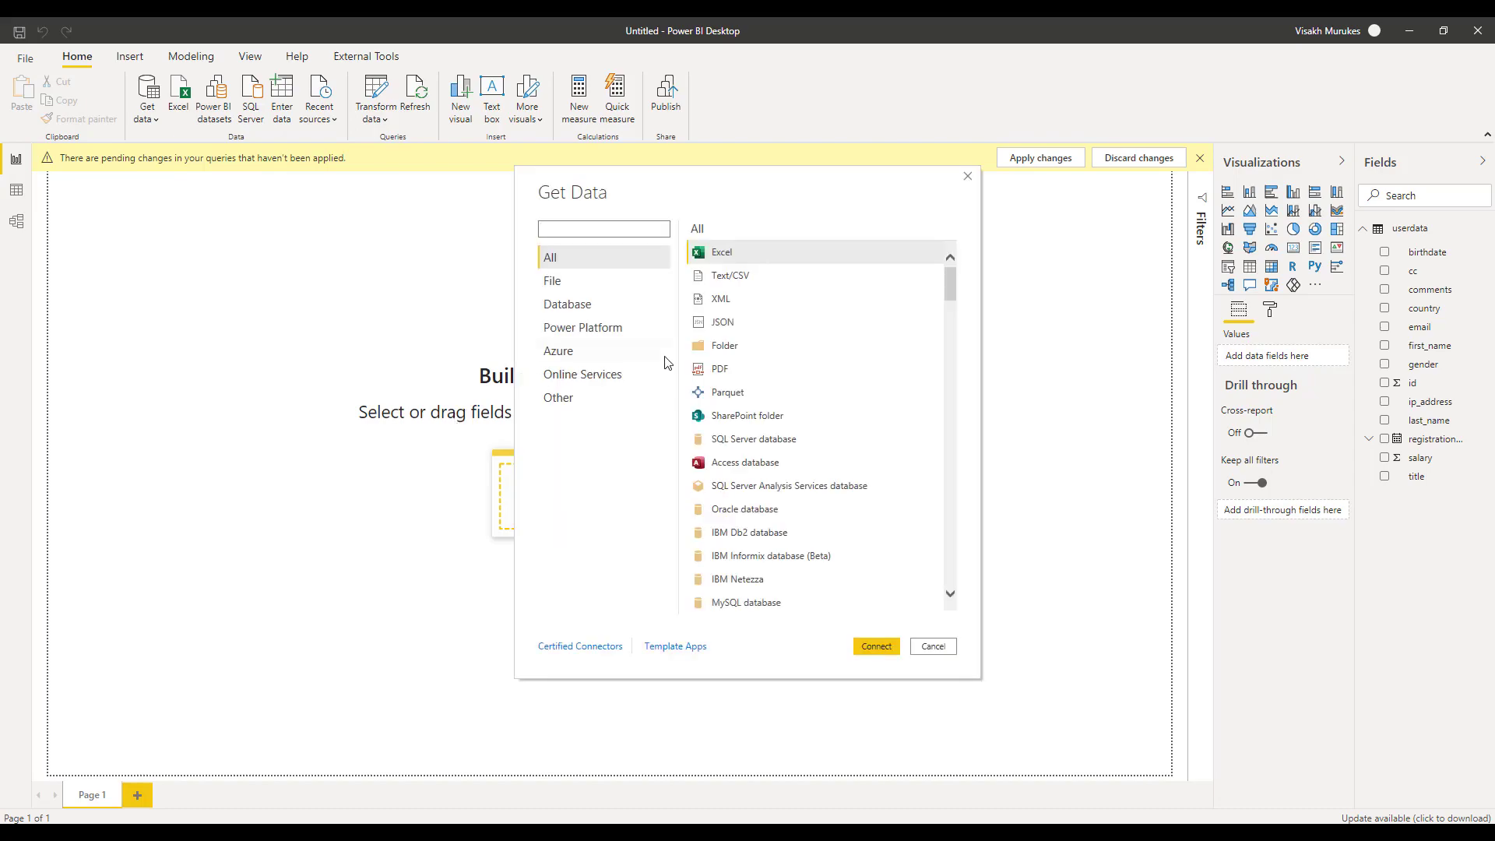
click(739, 348)
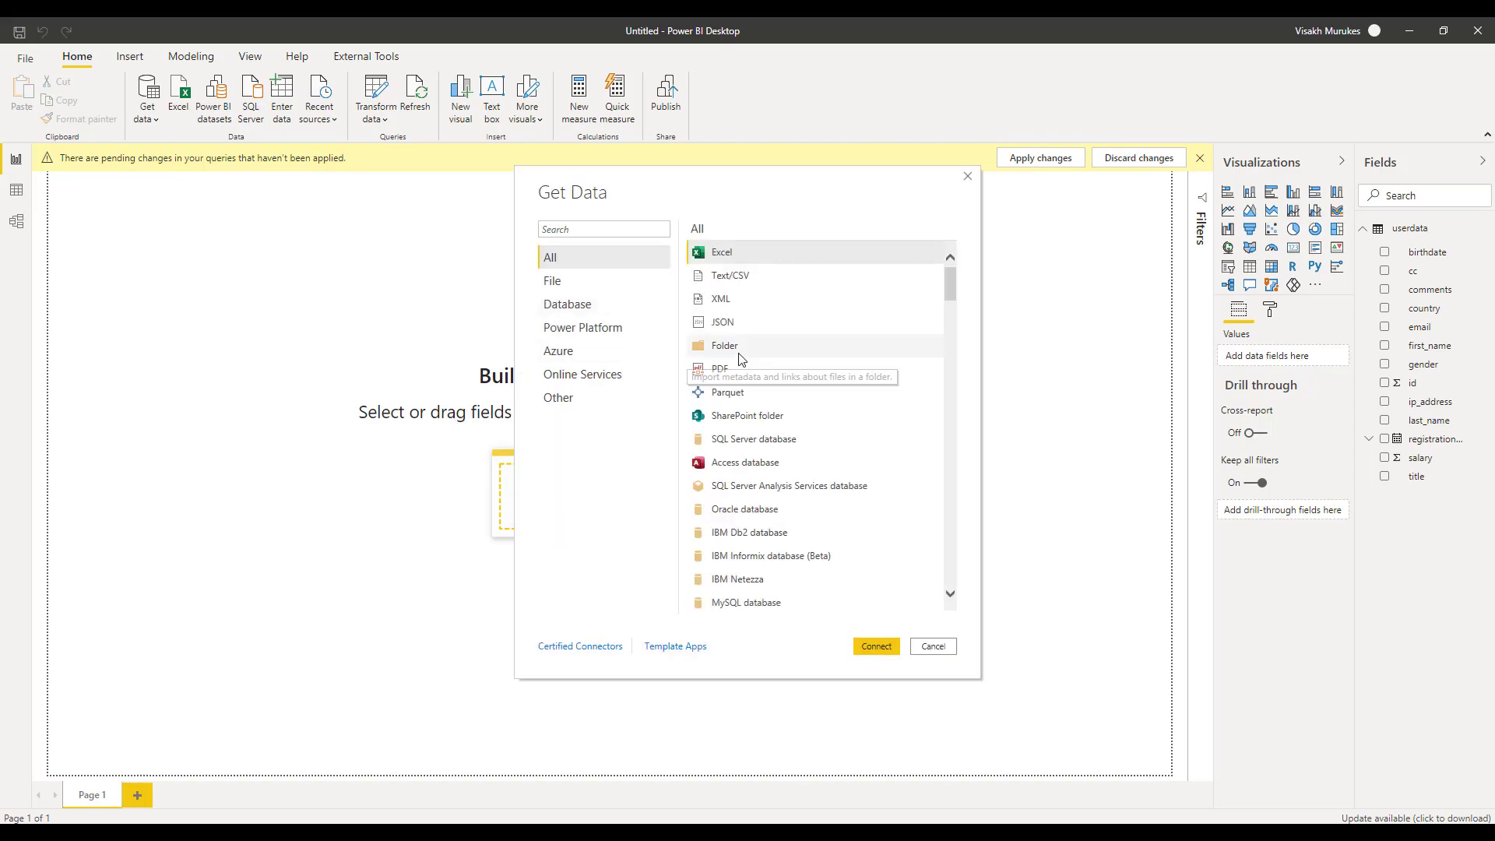
click(877, 646)
click(923, 410)
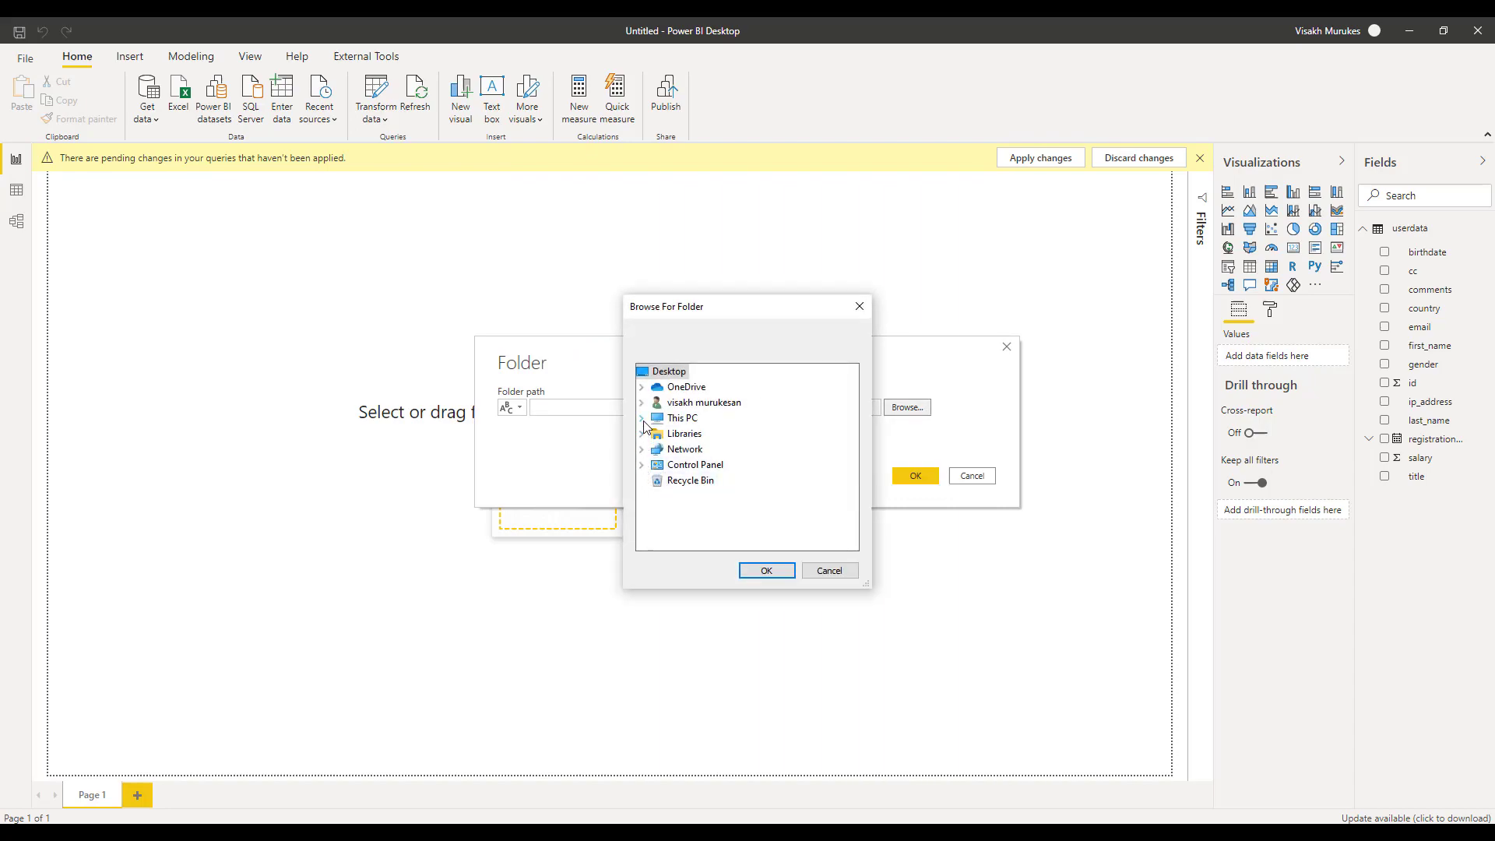
Select E:\PBI Workshop\New folder in Browse For Folder and confirm the path.
click(642, 419)
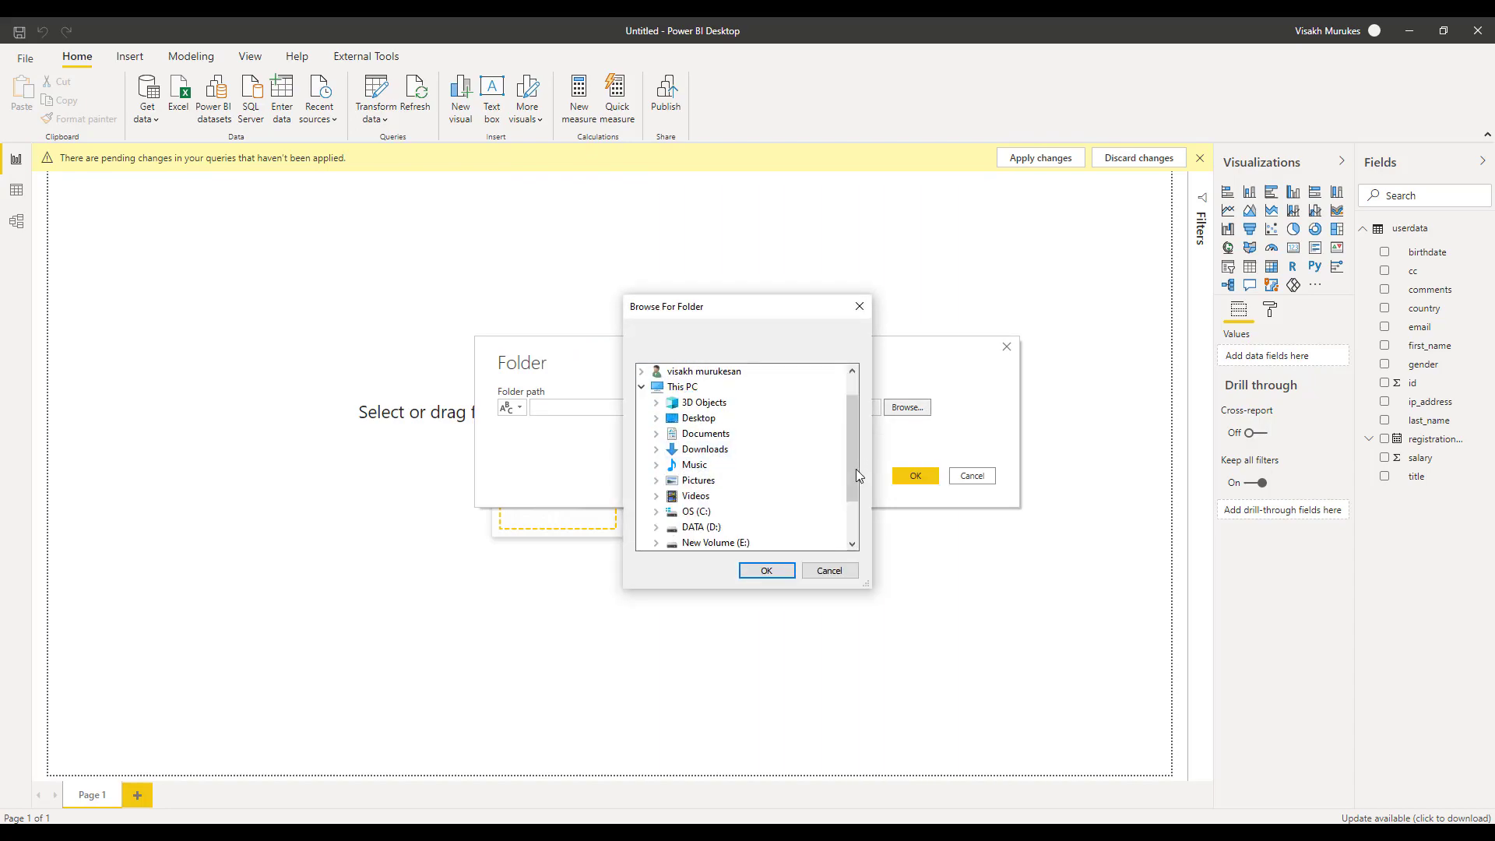
drag(855, 468, 848, 530)
click(655, 480)
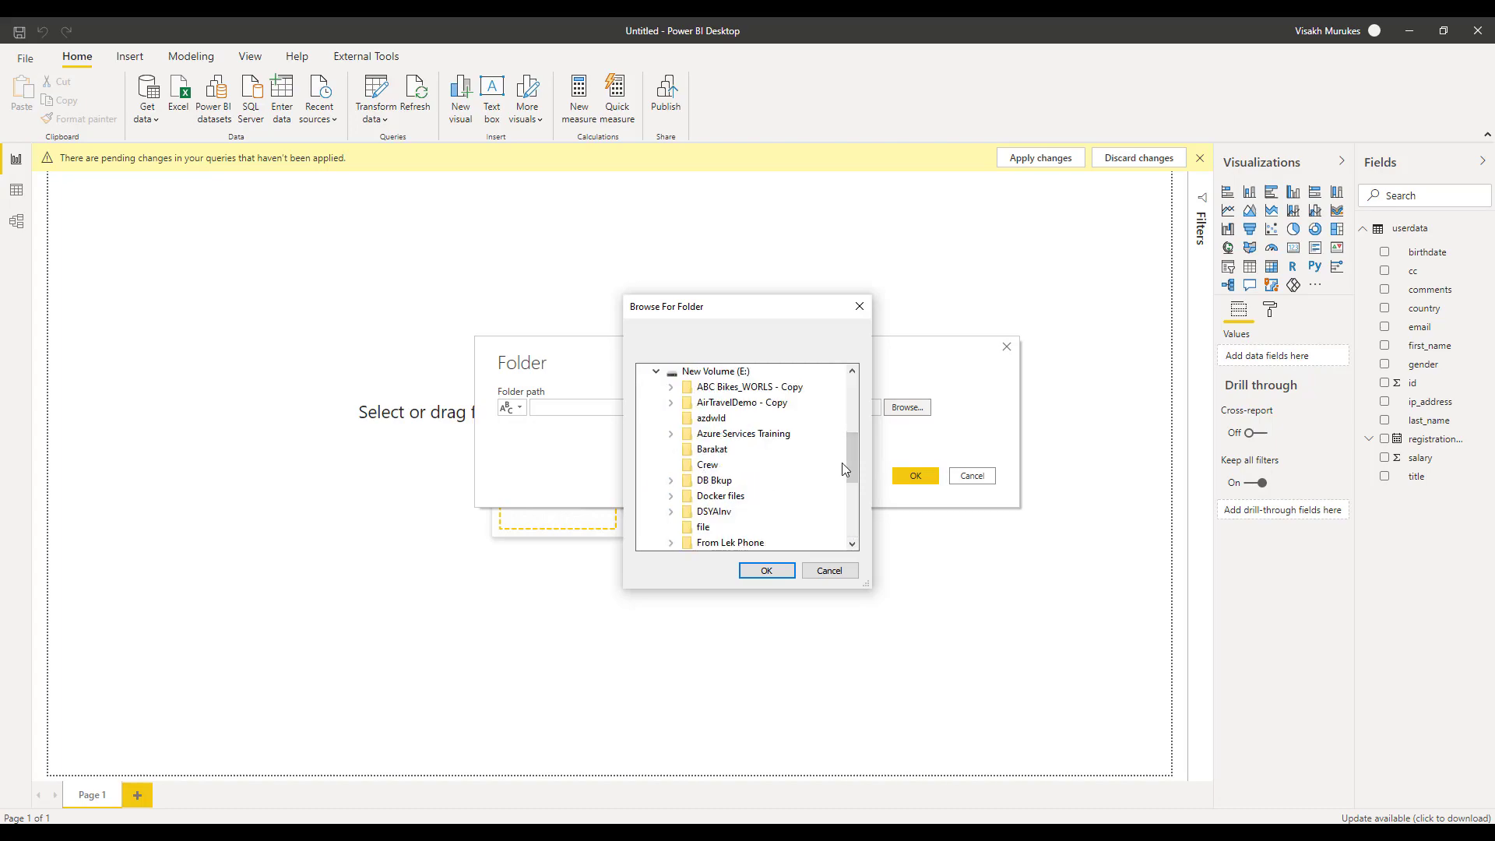
drag(846, 456, 848, 500)
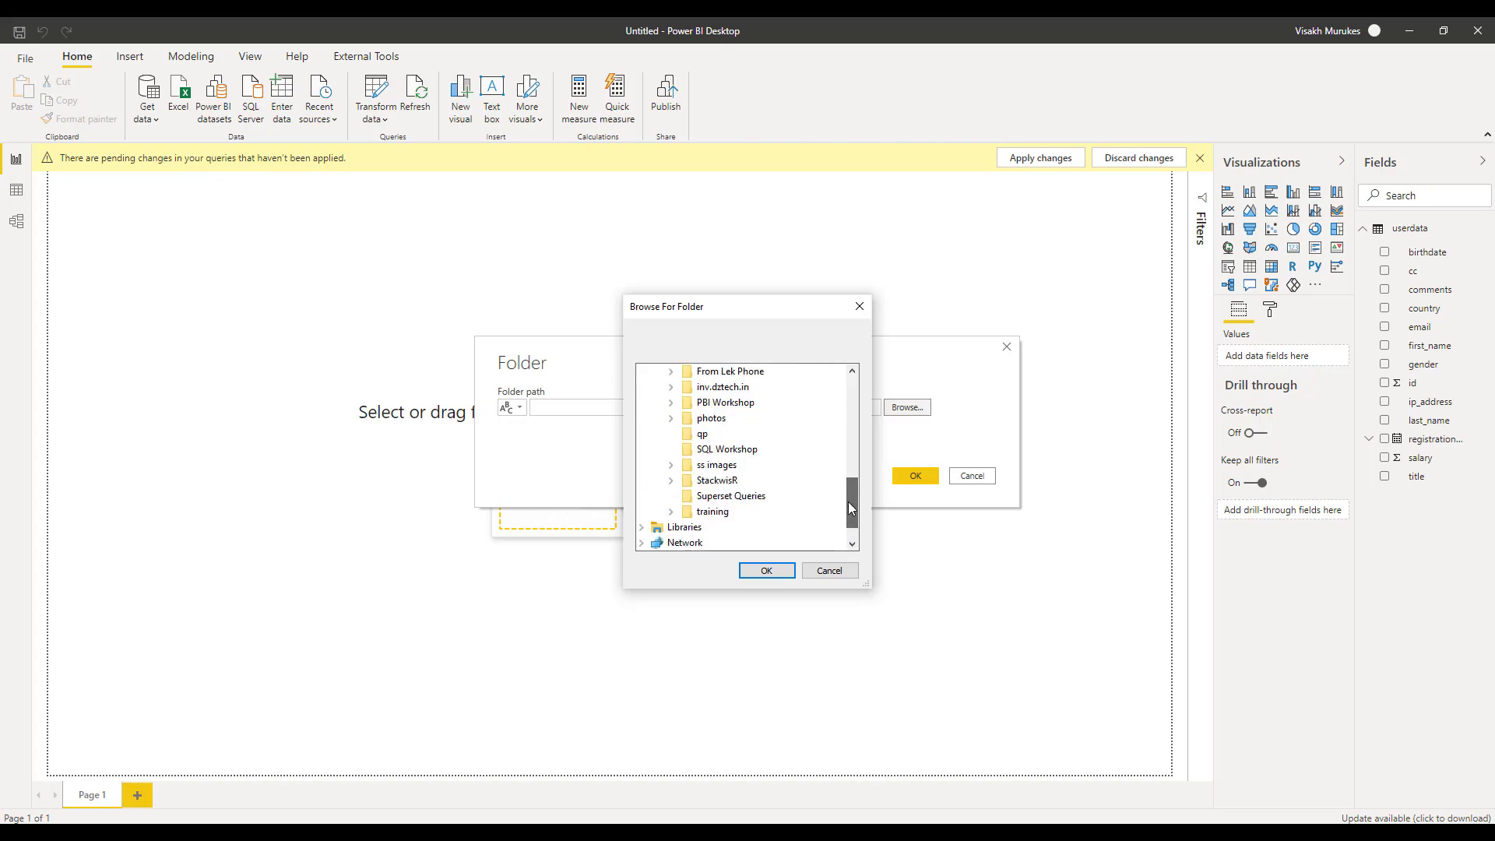
click(671, 402)
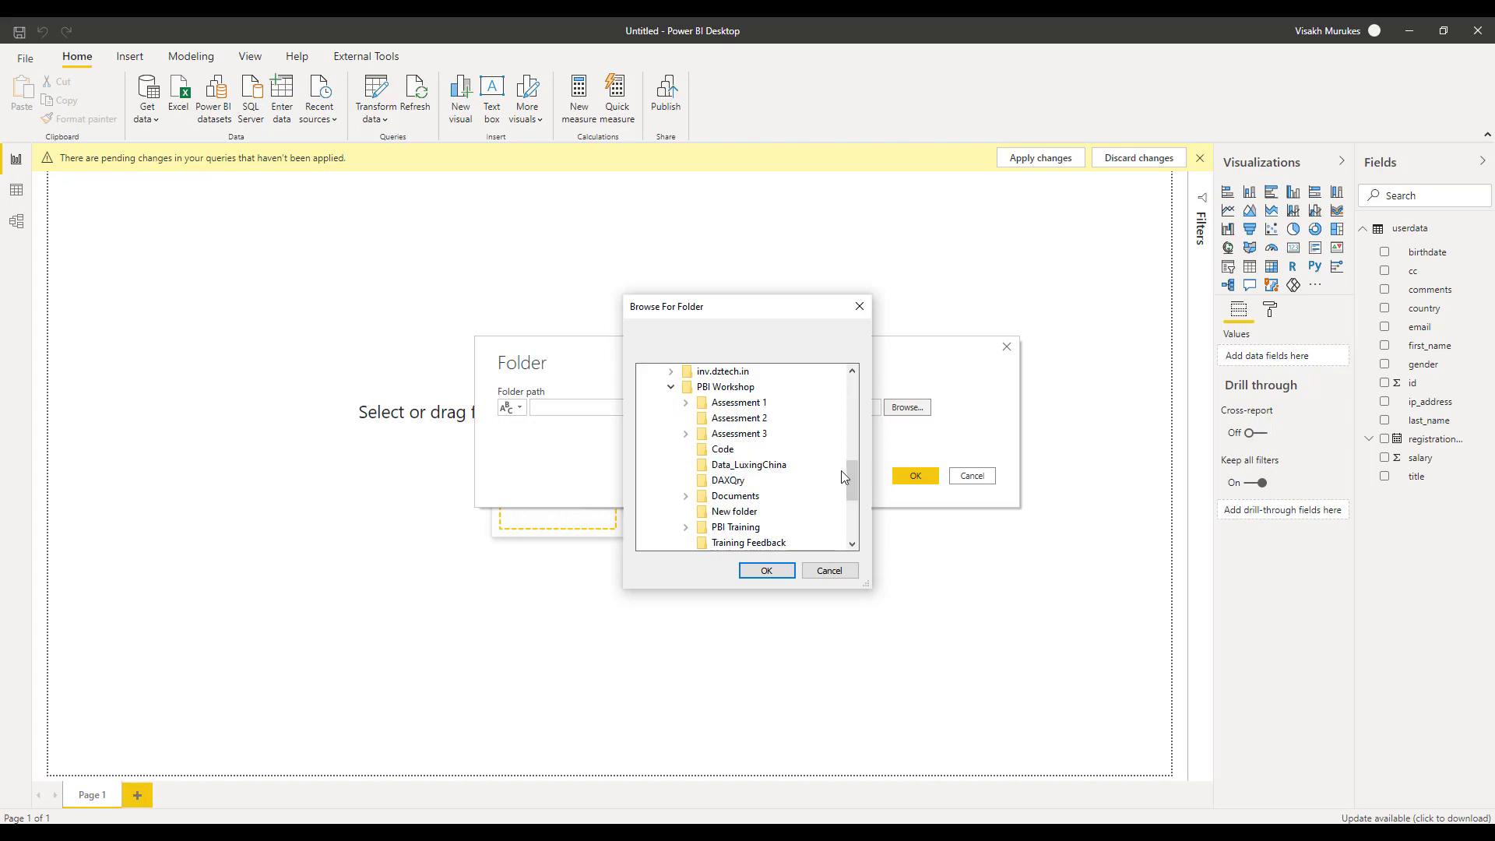
click(733, 498)
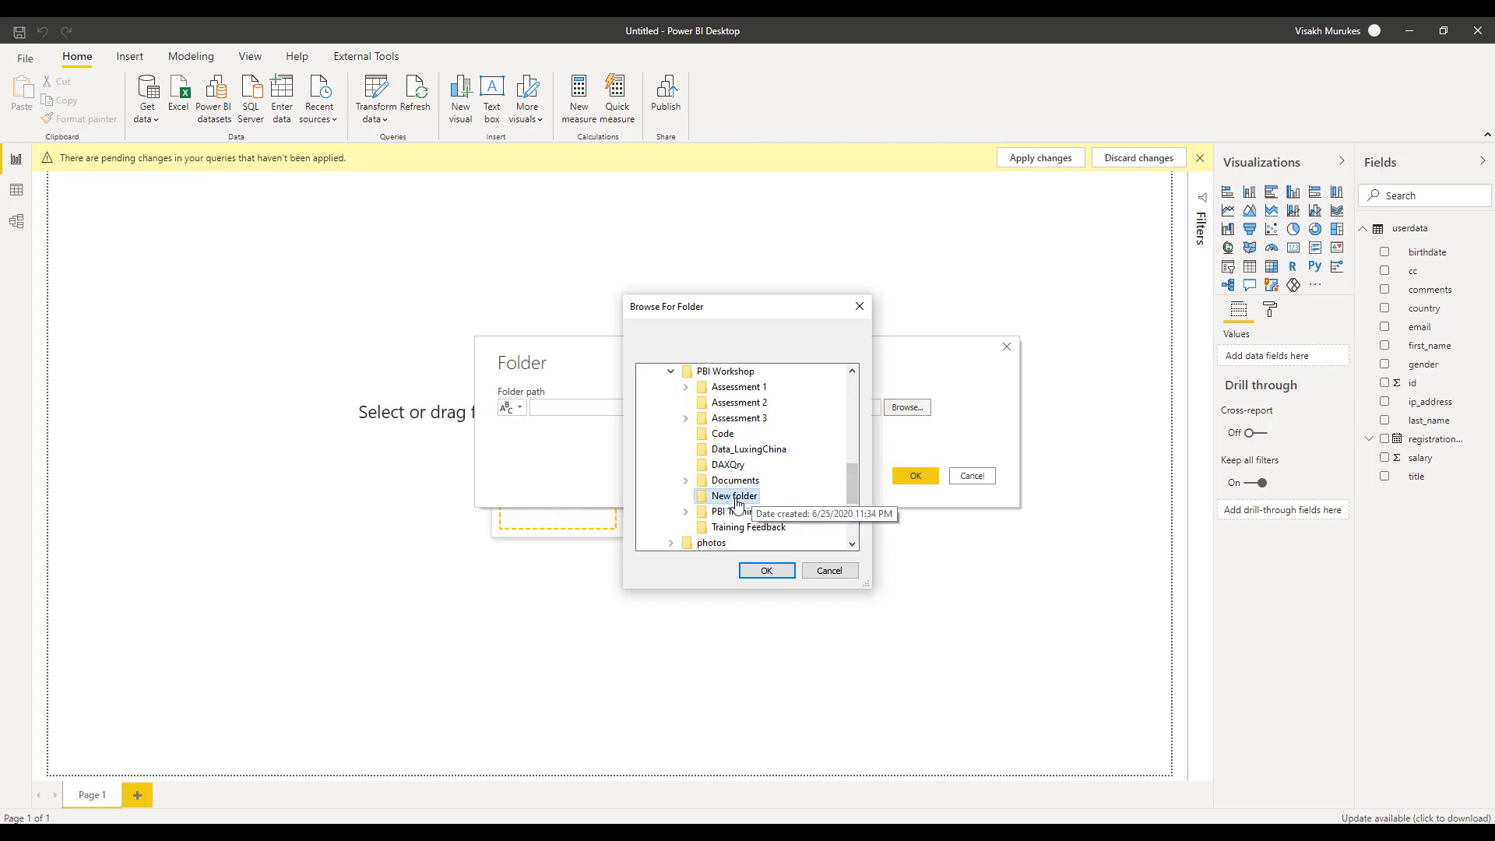
click(766, 570)
click(915, 476)
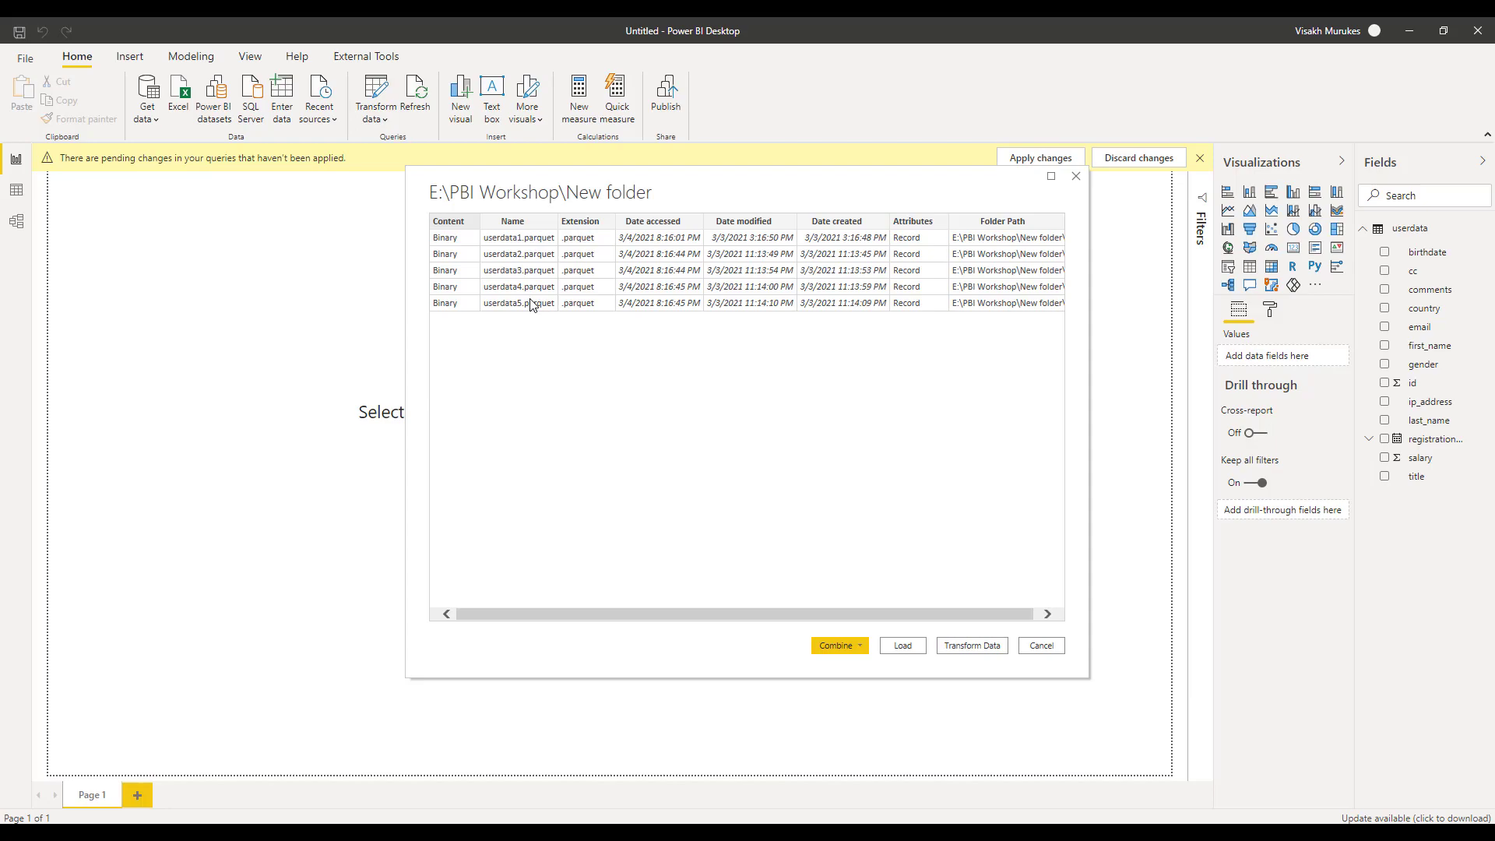
Combine & Transform the five userdata Parquet files into a New folder table.
click(845, 646)
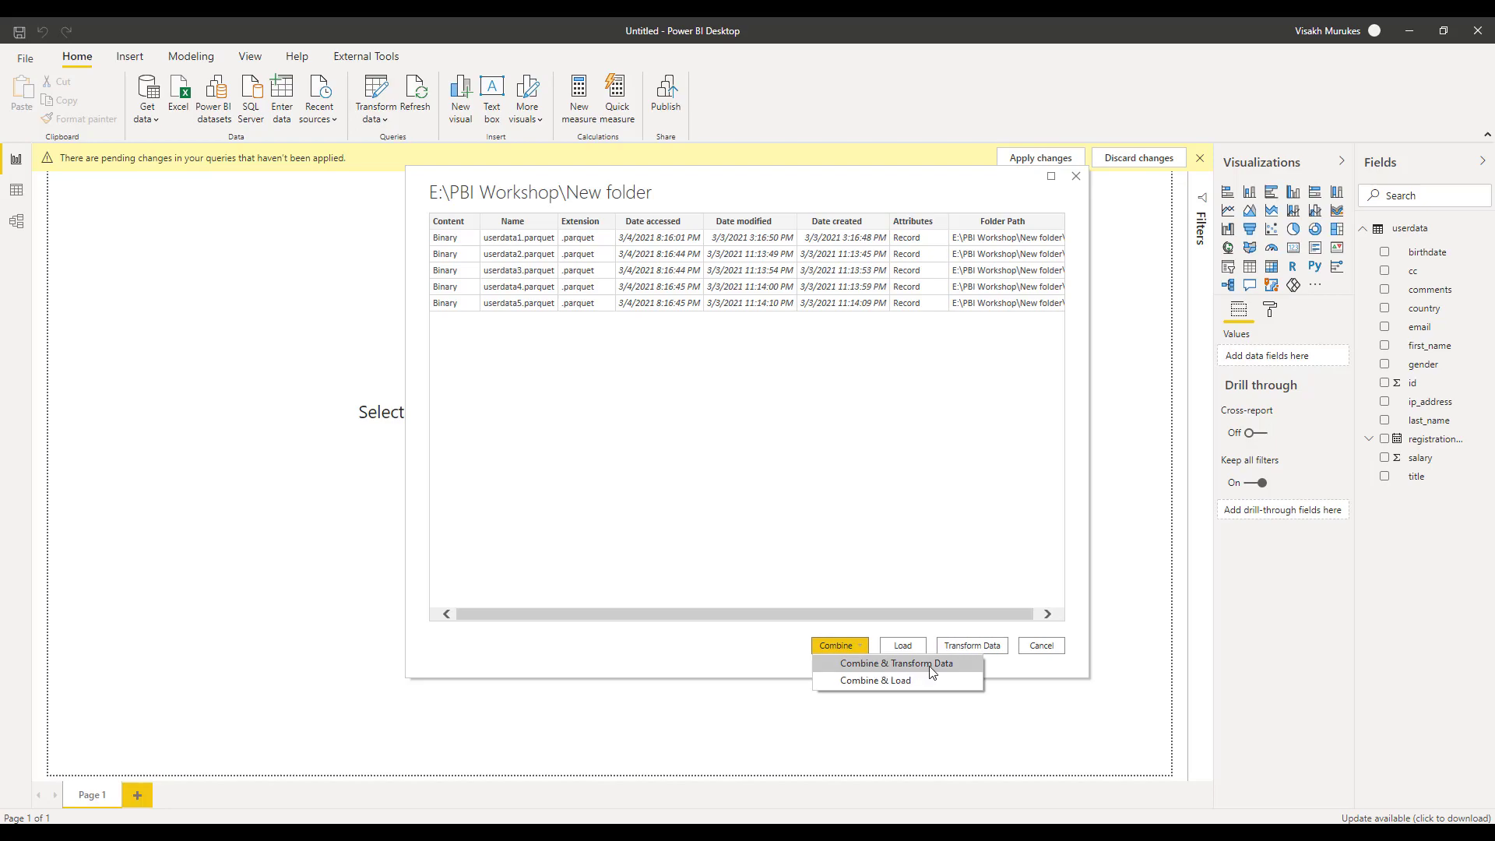
click(931, 666)
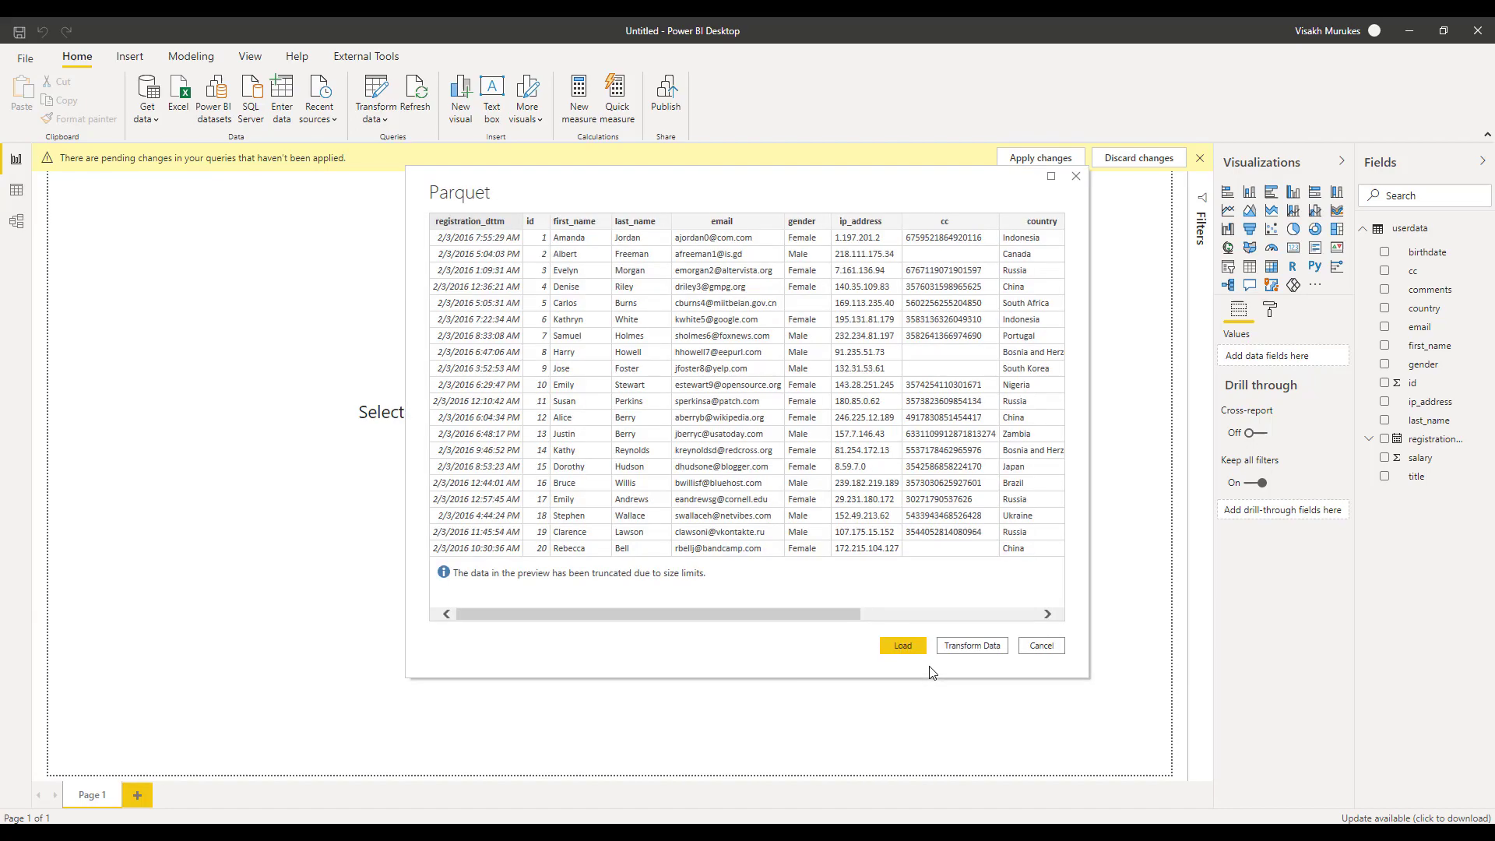
click(966, 647)
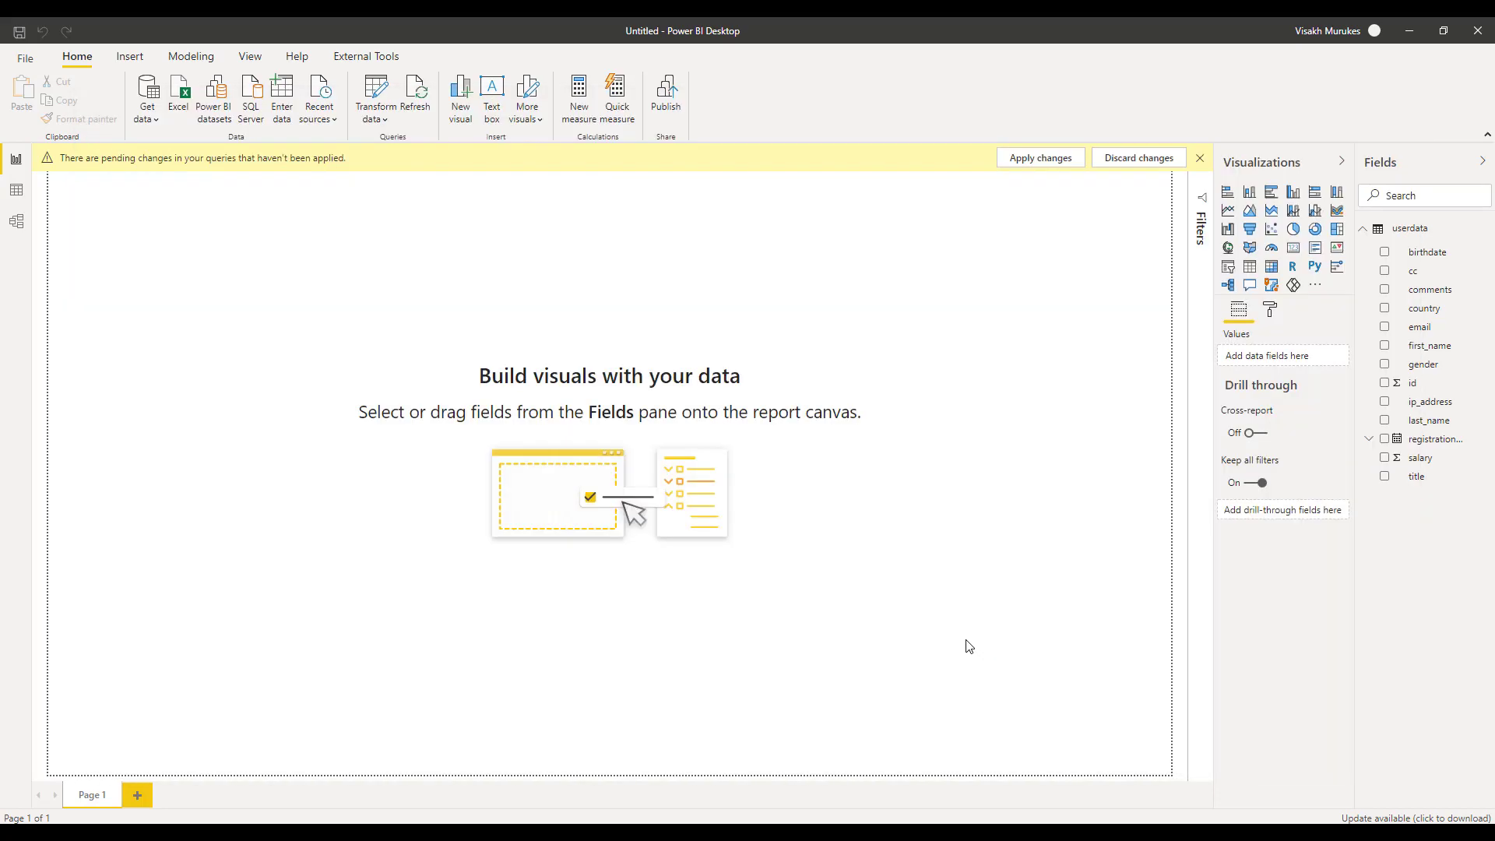
Edit the New folder query and check the Source.Name filter lists all five files.
right_click(1413, 228)
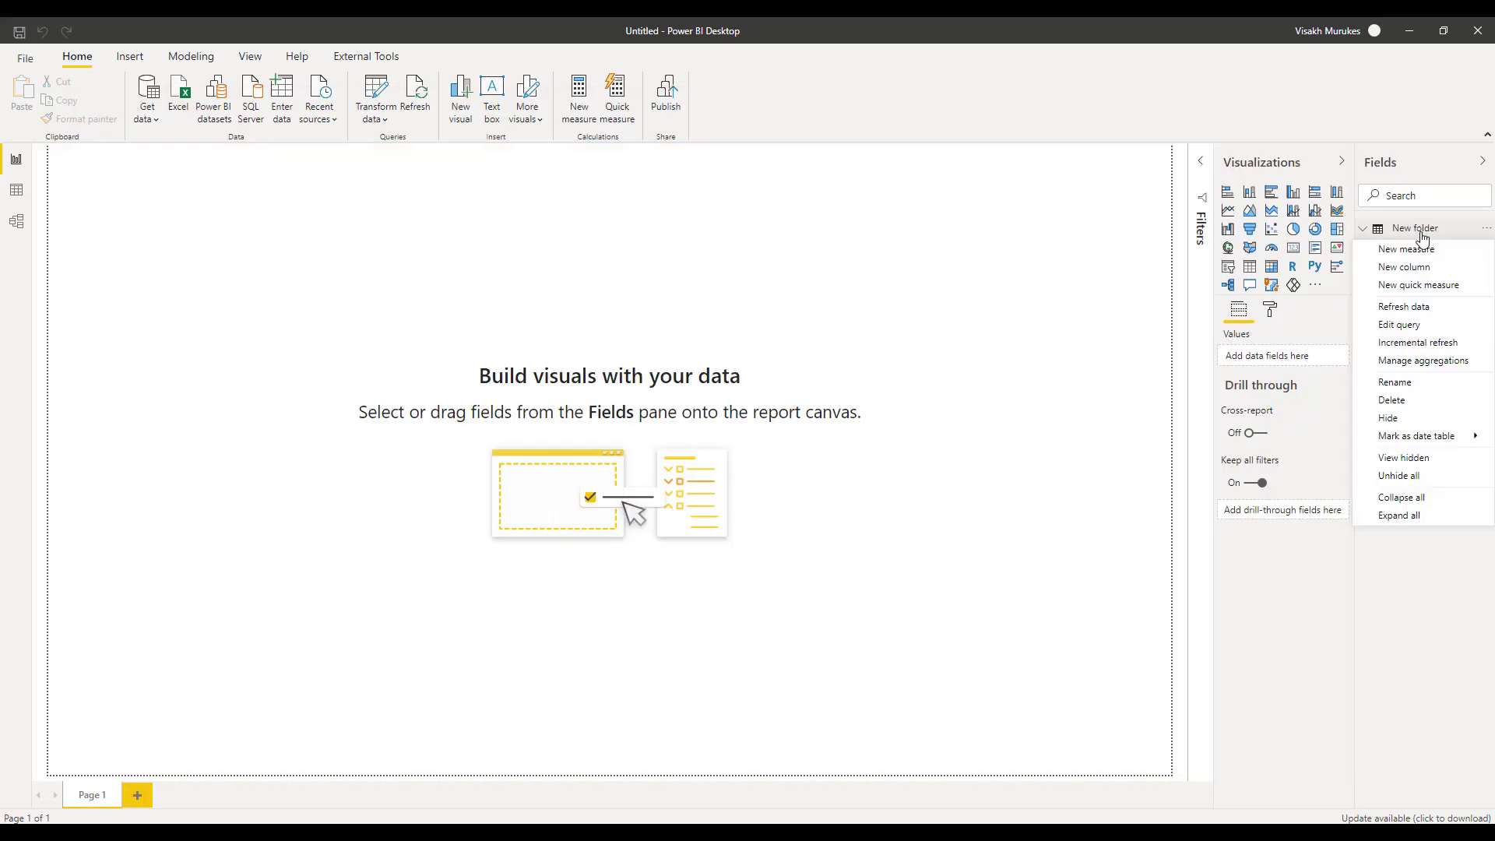
click(1405, 325)
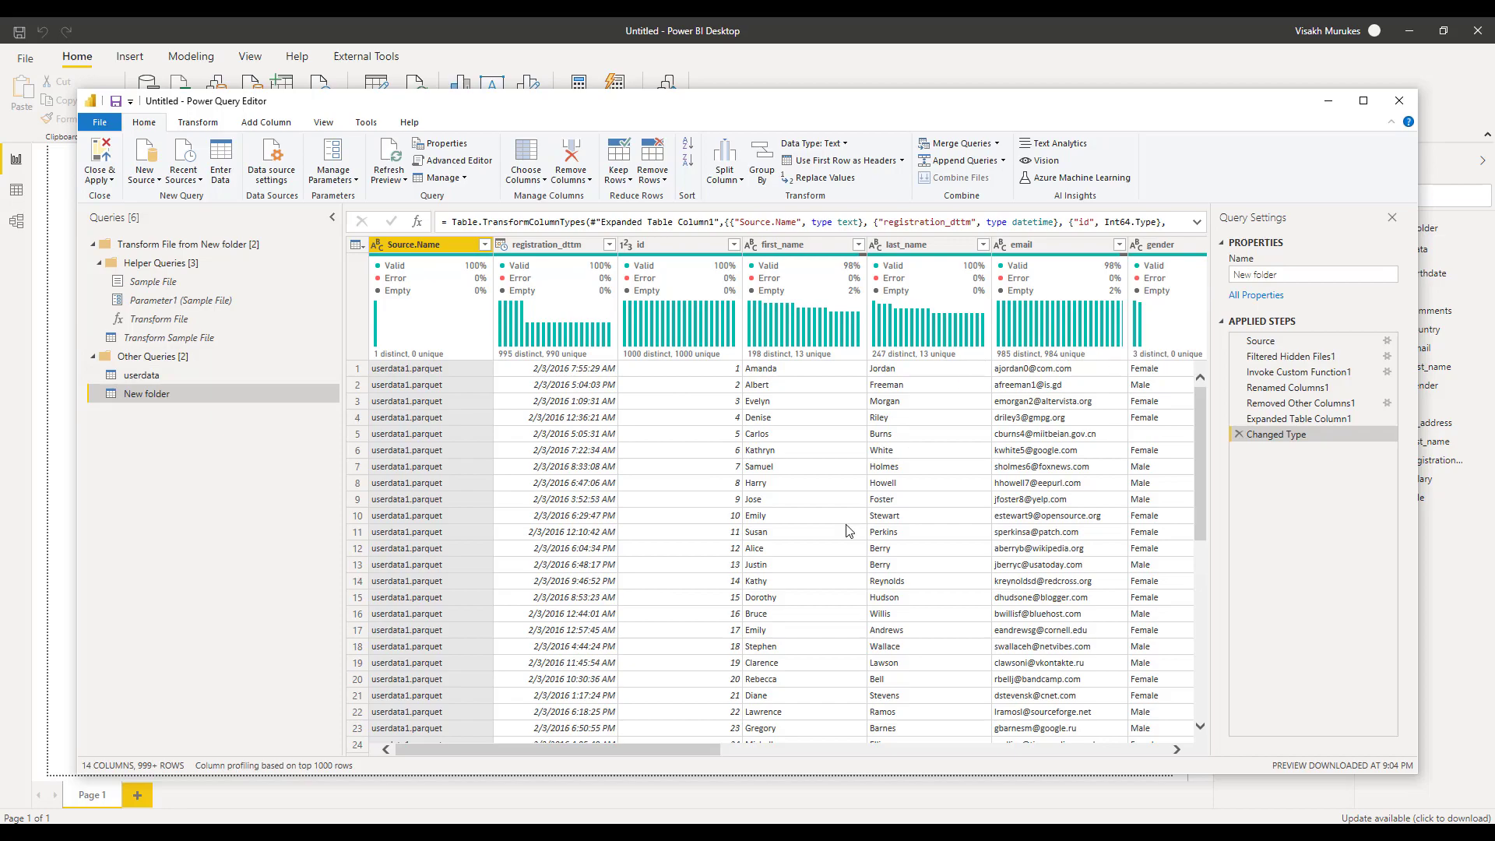
click(485, 246)
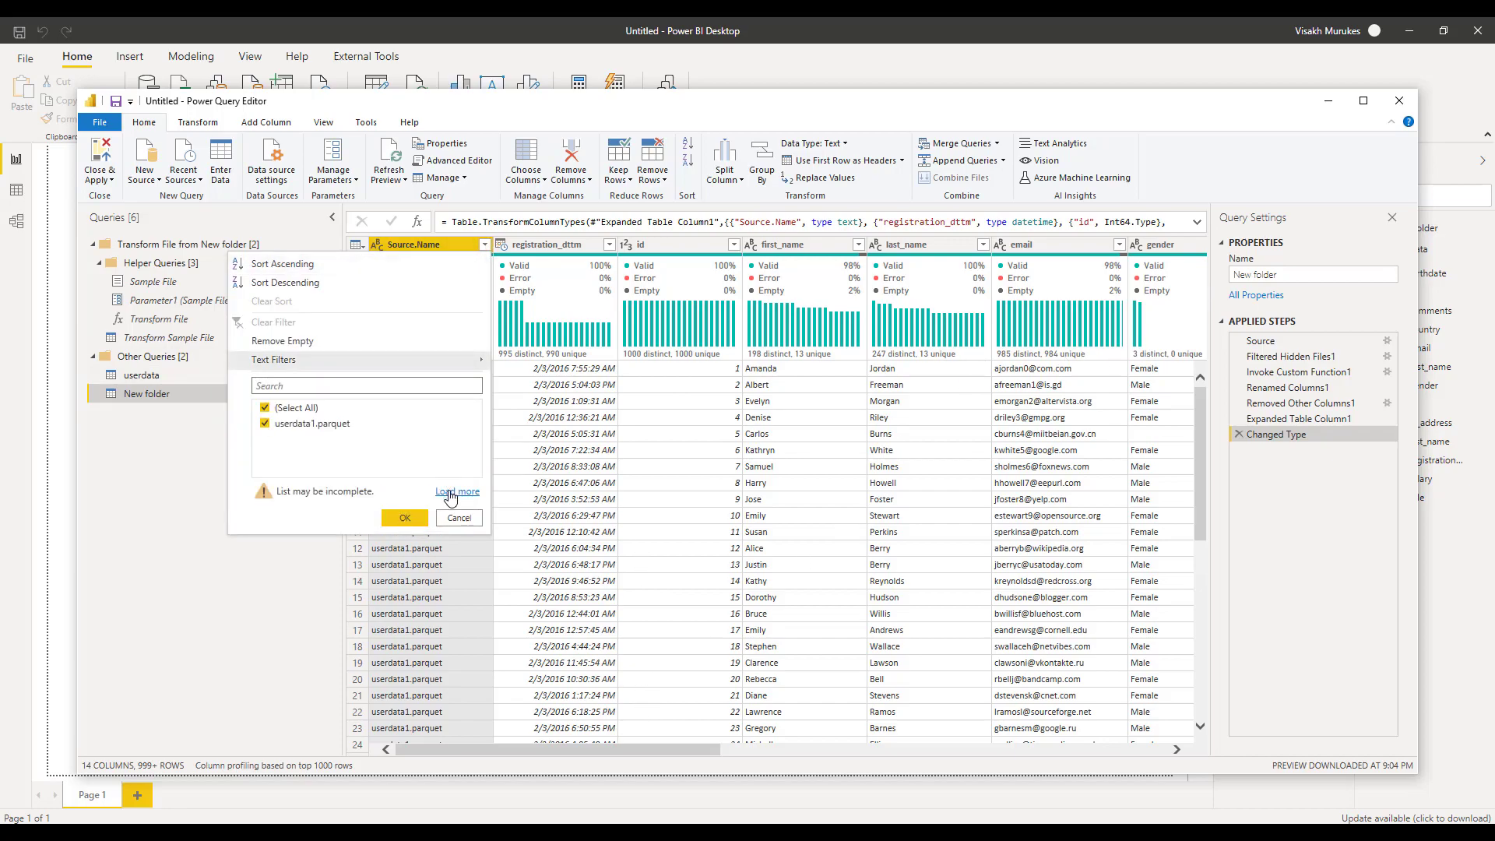
click(449, 498)
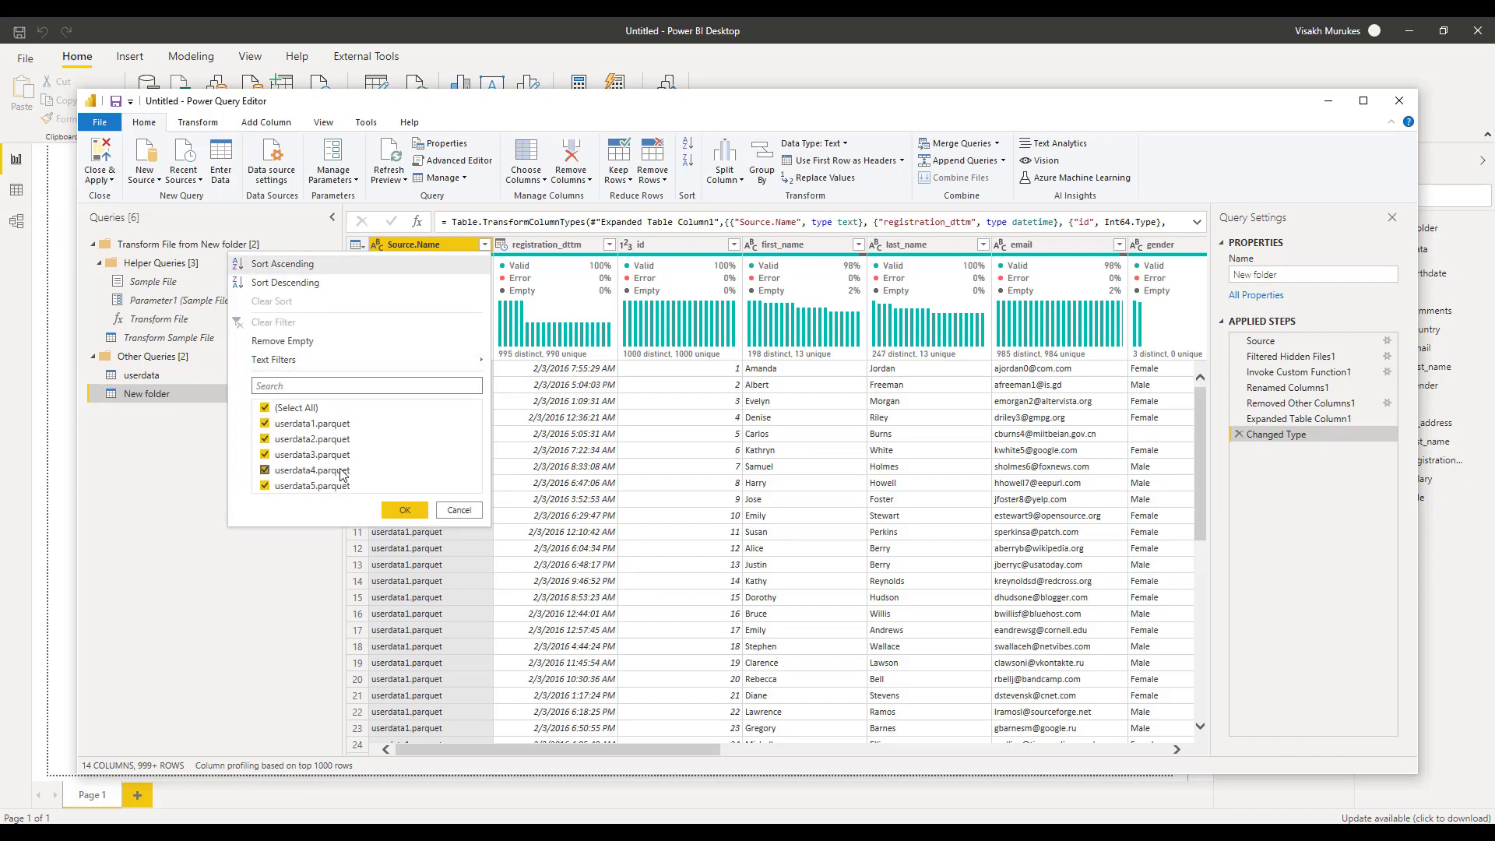
click(404, 509)
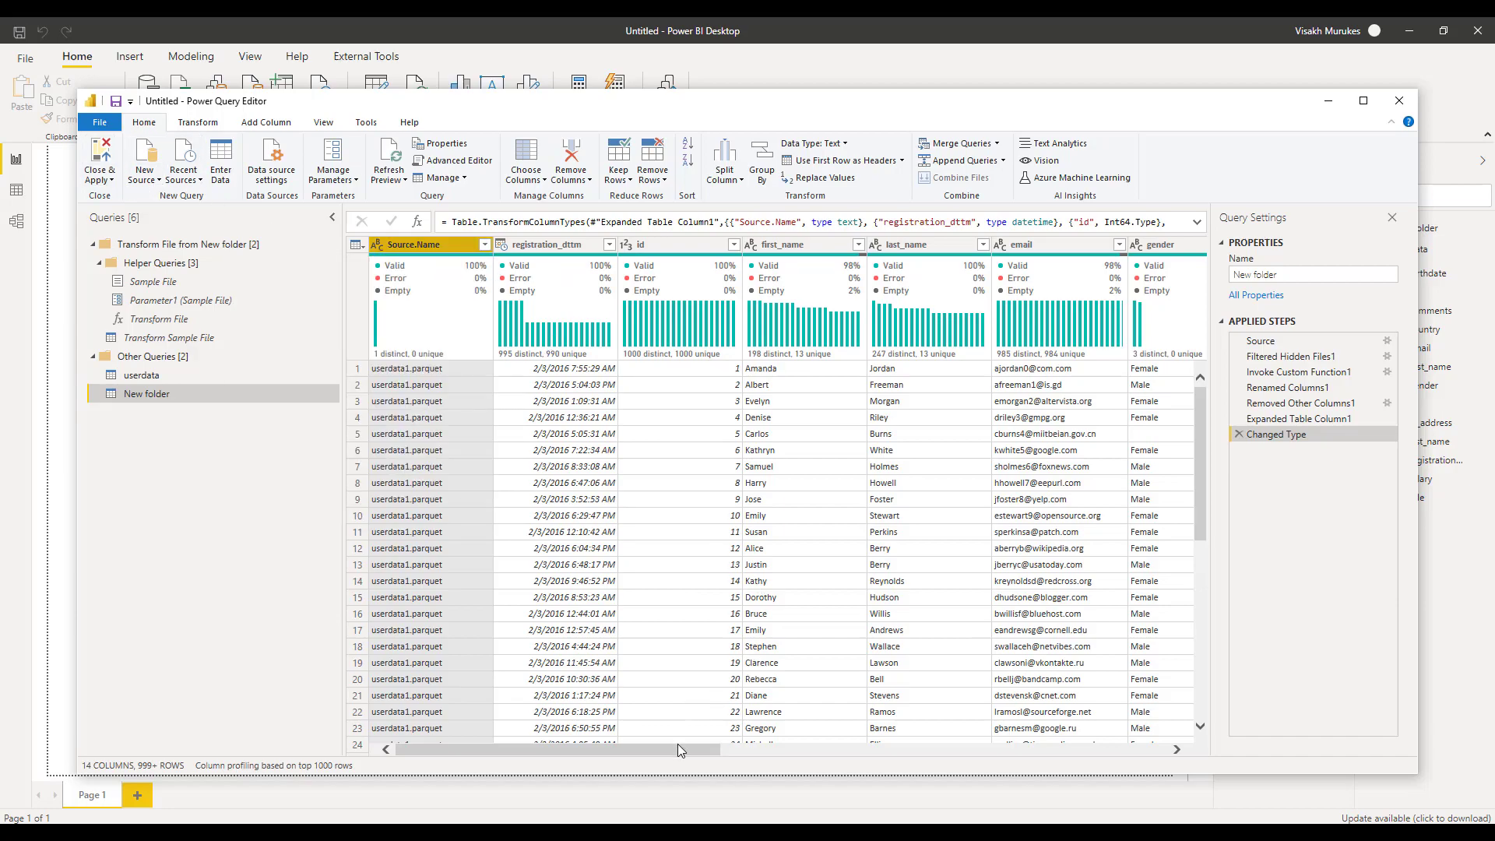
drag(681, 748, 1180, 744)
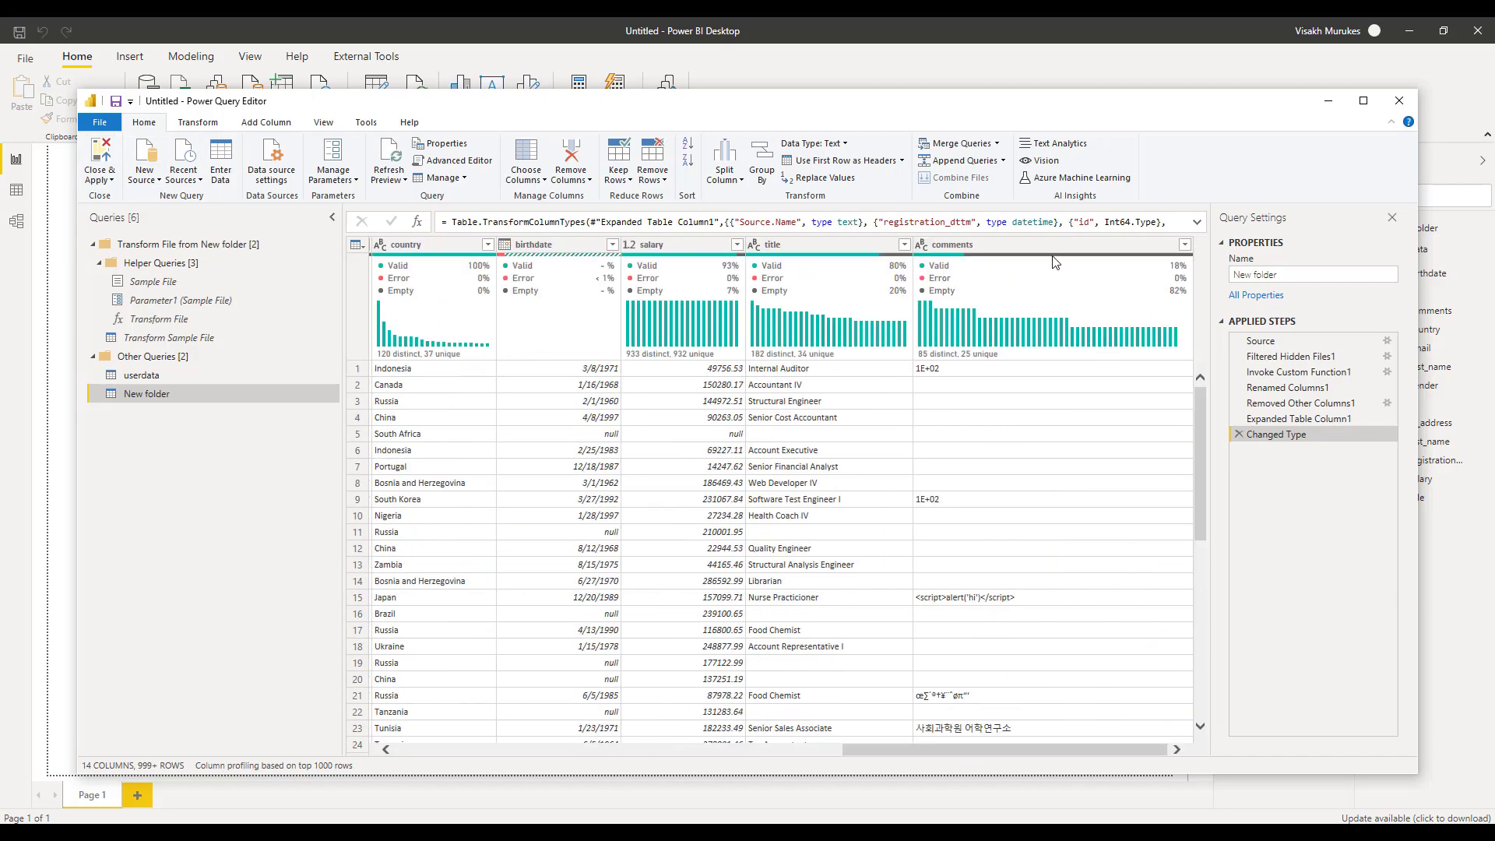
Clean the text of the comments column in the New folder query.
click(1043, 243)
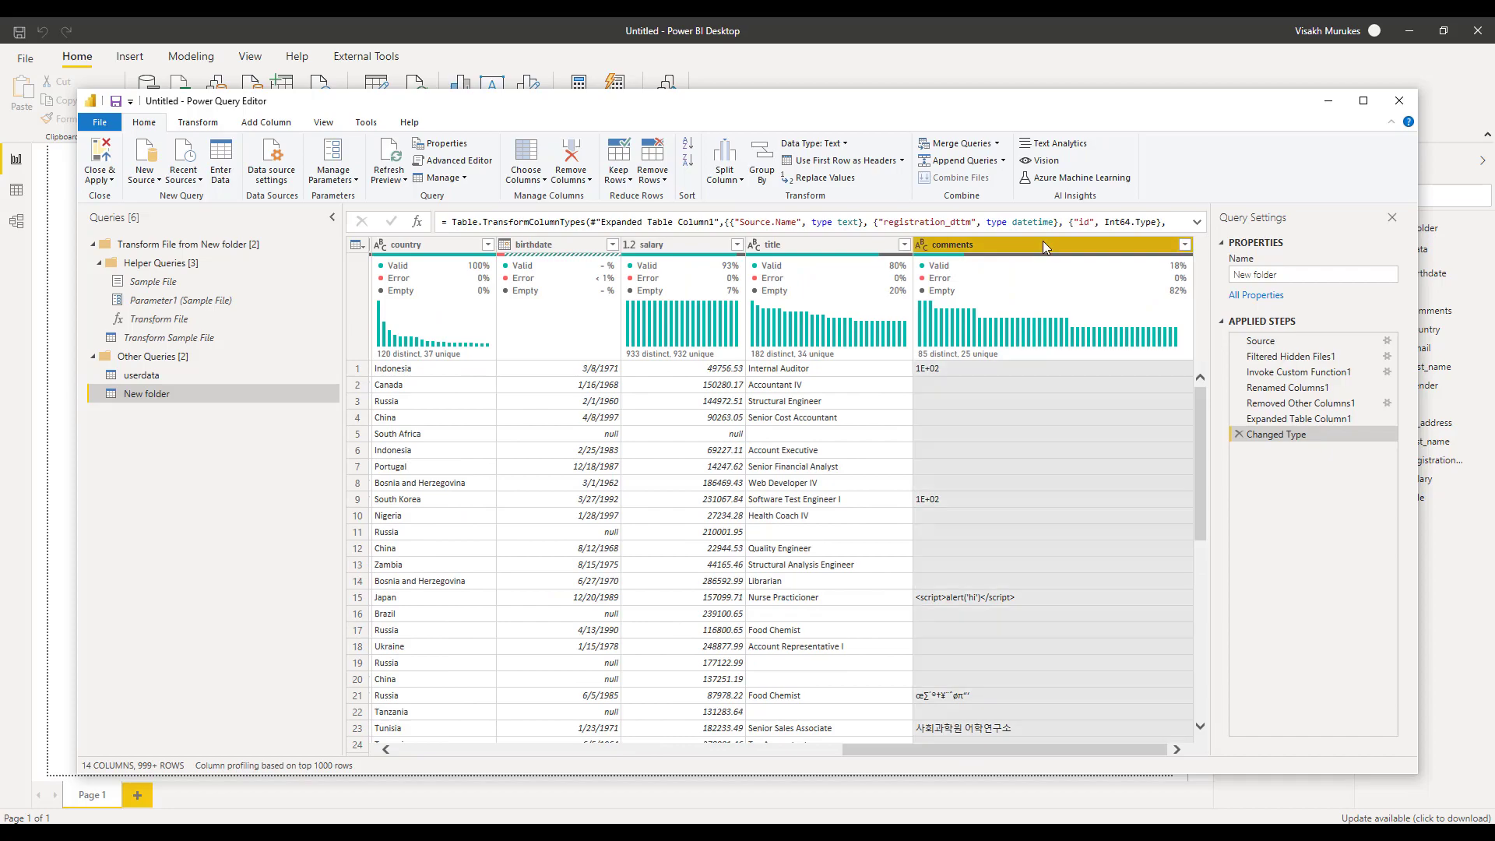
click(213, 122)
click(594, 176)
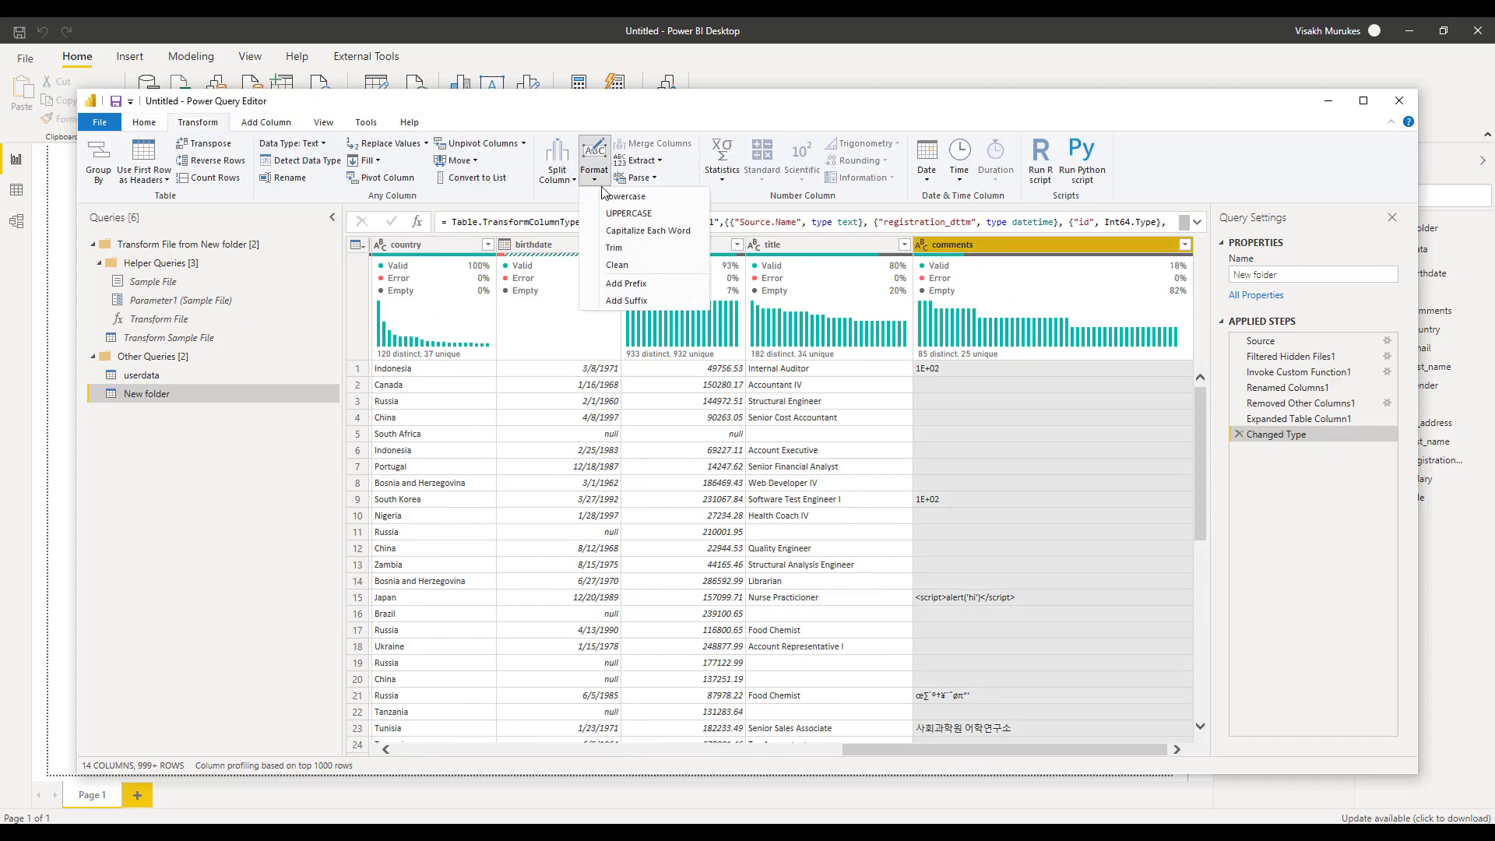
click(608, 267)
click(144, 122)
click(100, 179)
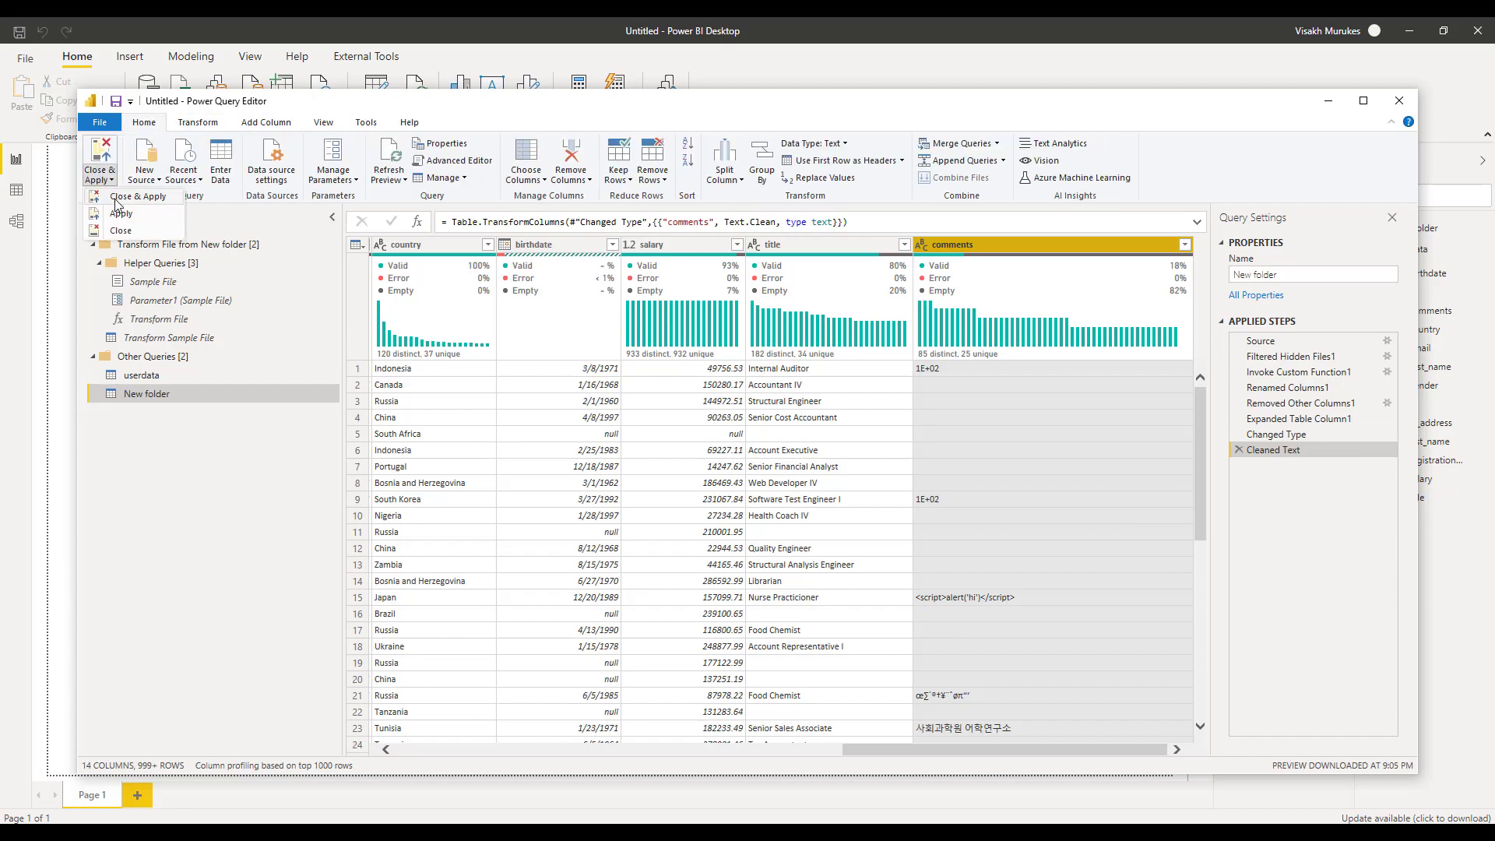
Apply the query changes and place an empty matrix visual on the report page.
click(114, 201)
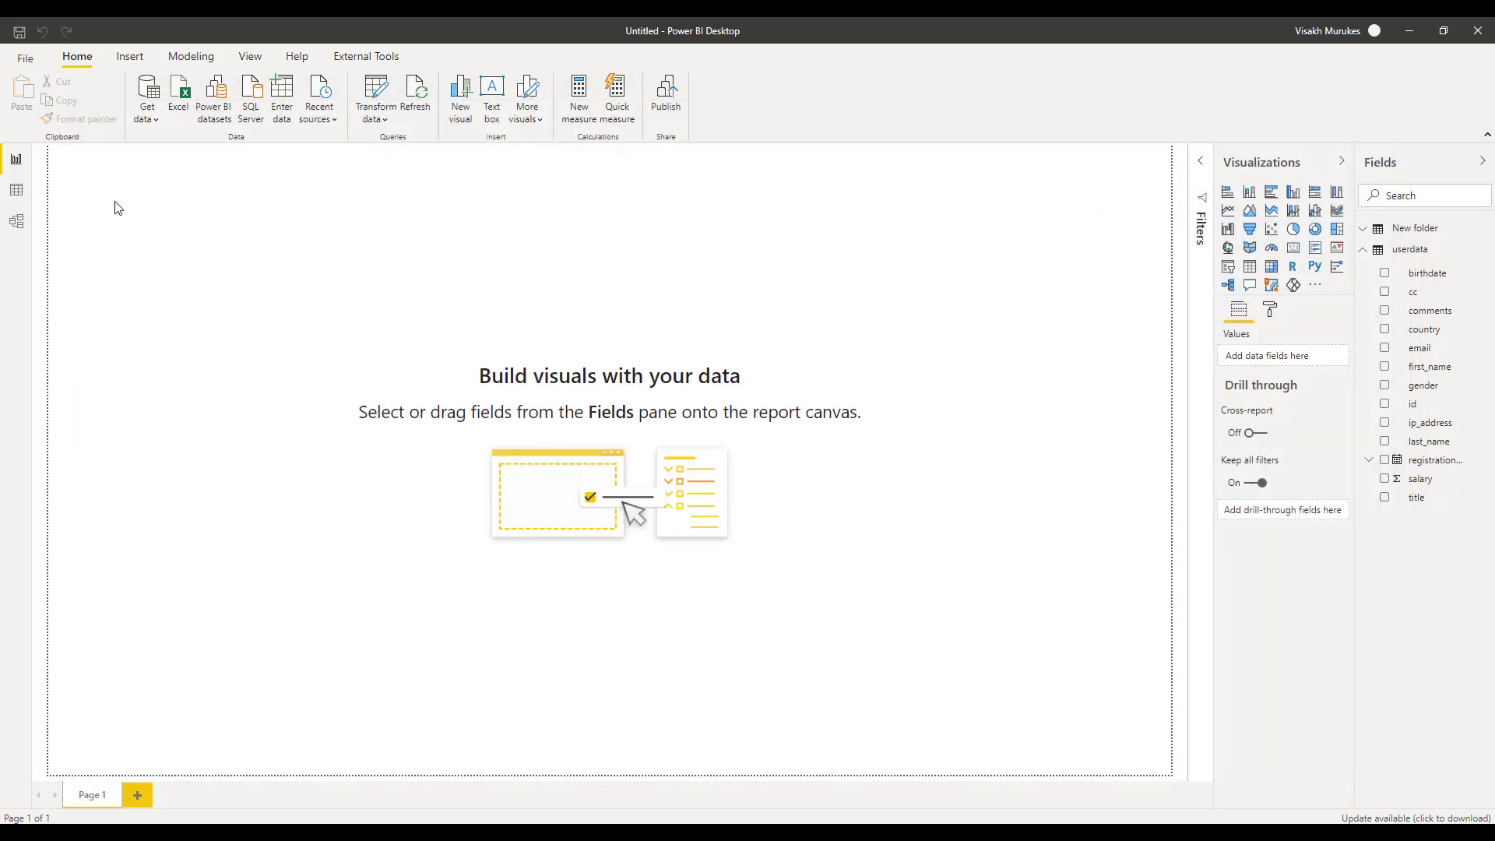
click(1273, 267)
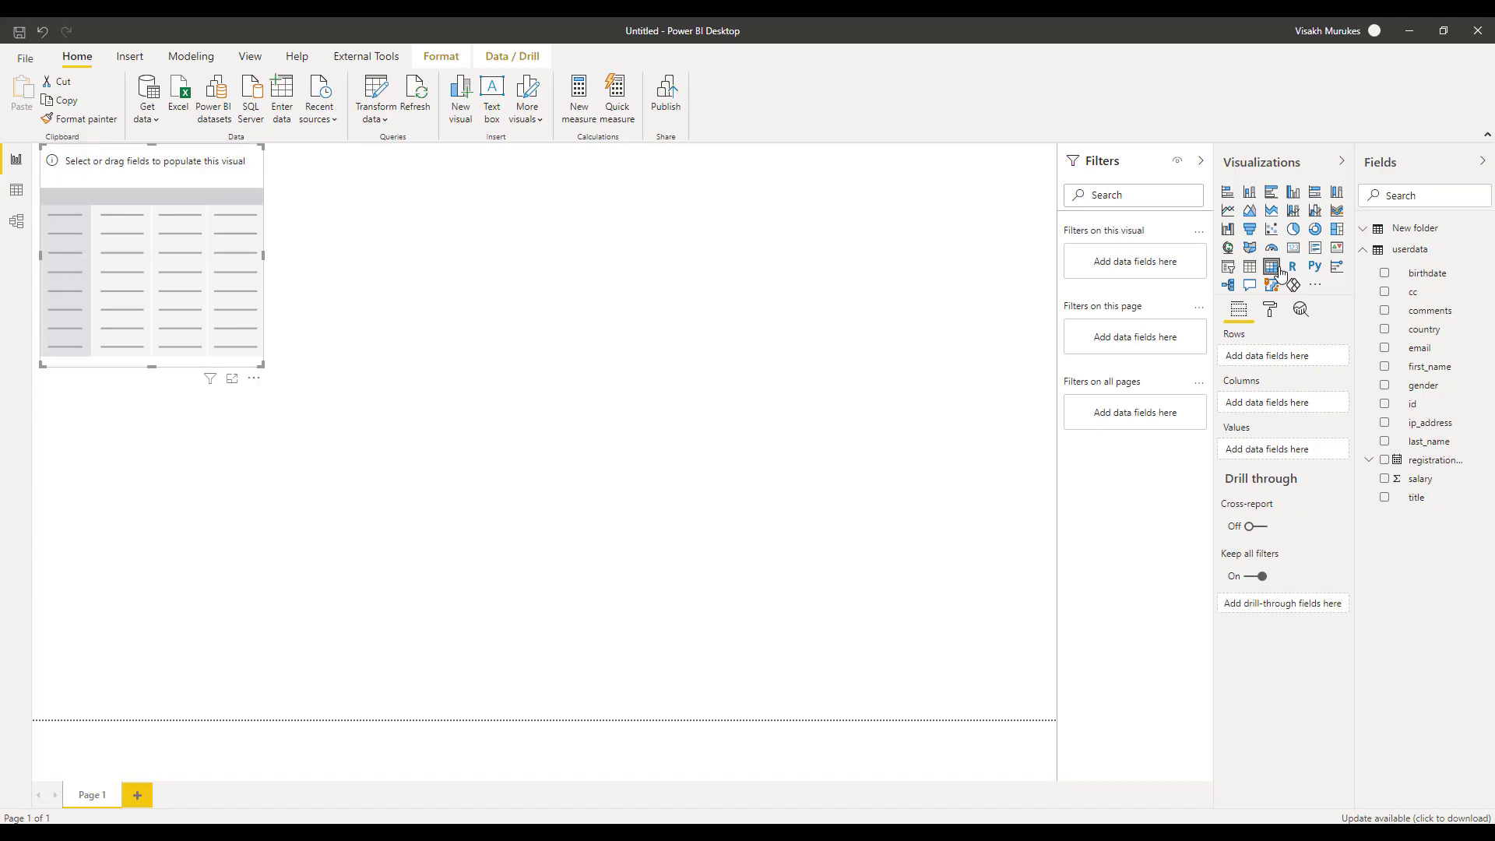
Put Source.Name on Rows, gender on Columns, and id and salary in Values.
click(1362, 232)
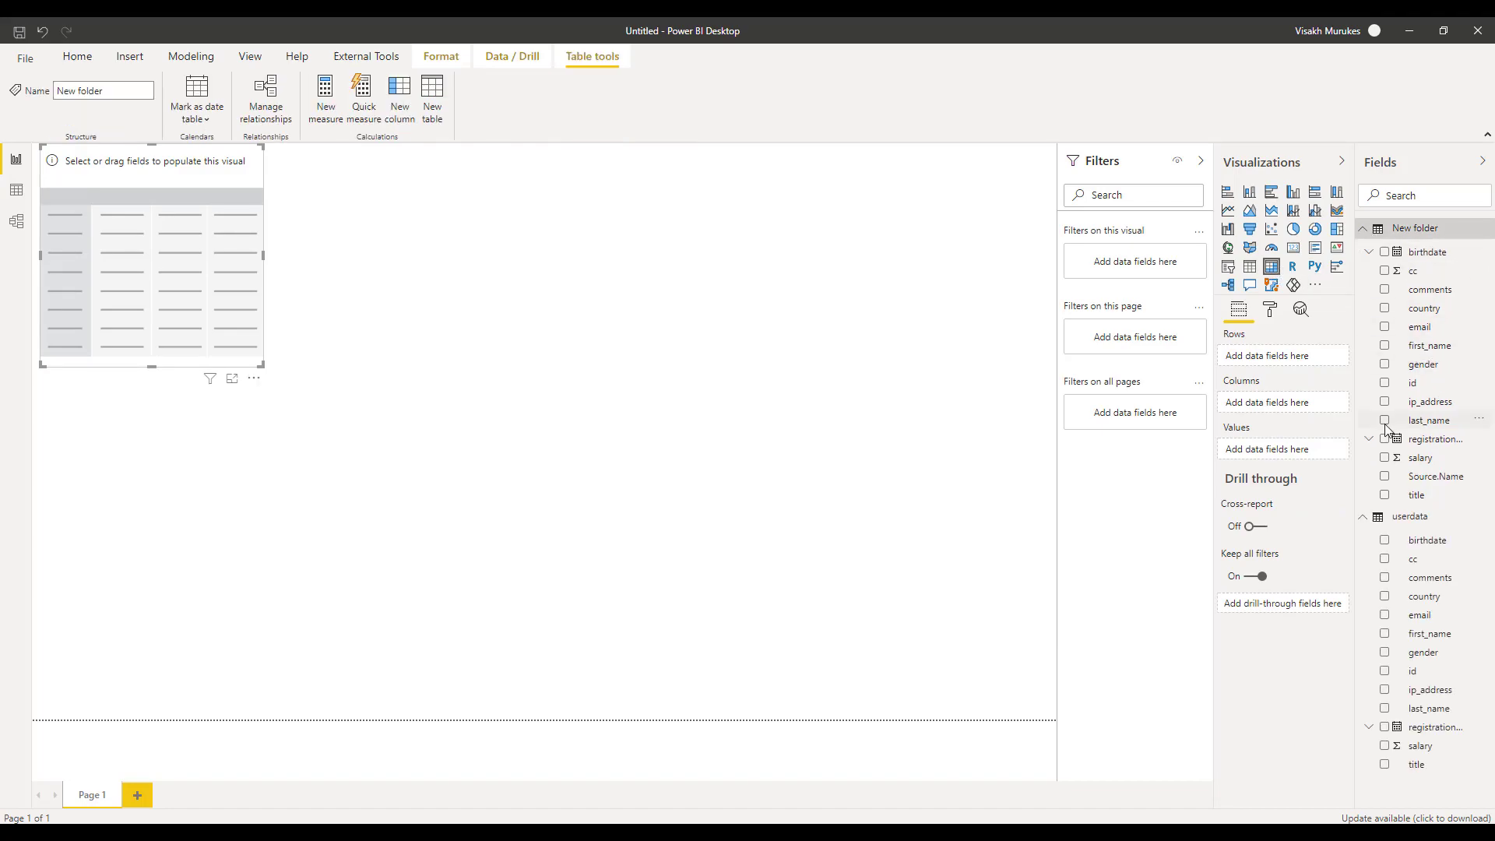
drag(1434, 482, 1295, 361)
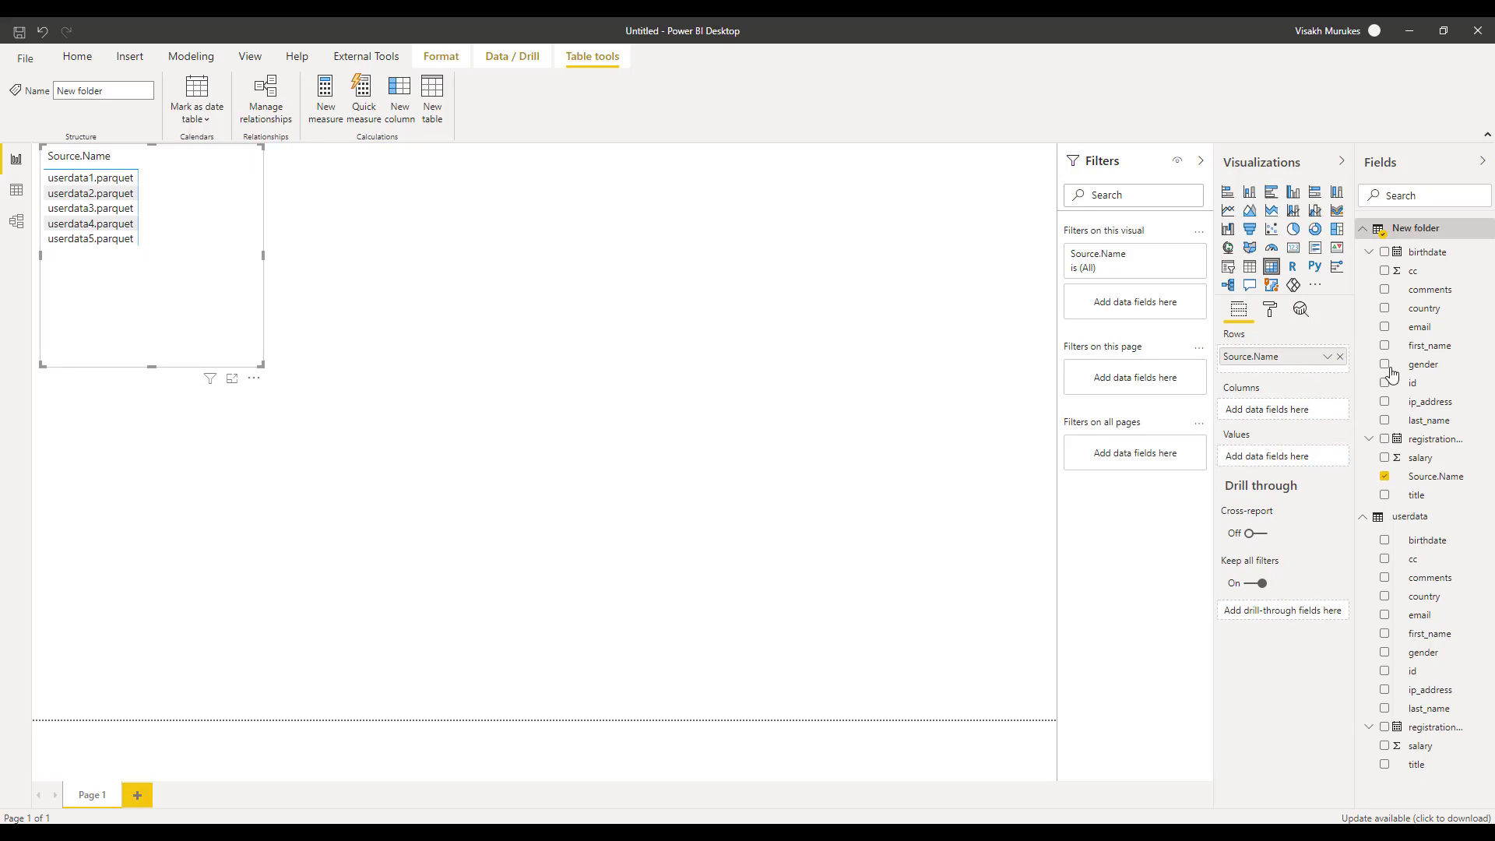
drag(1422, 364, 1273, 409)
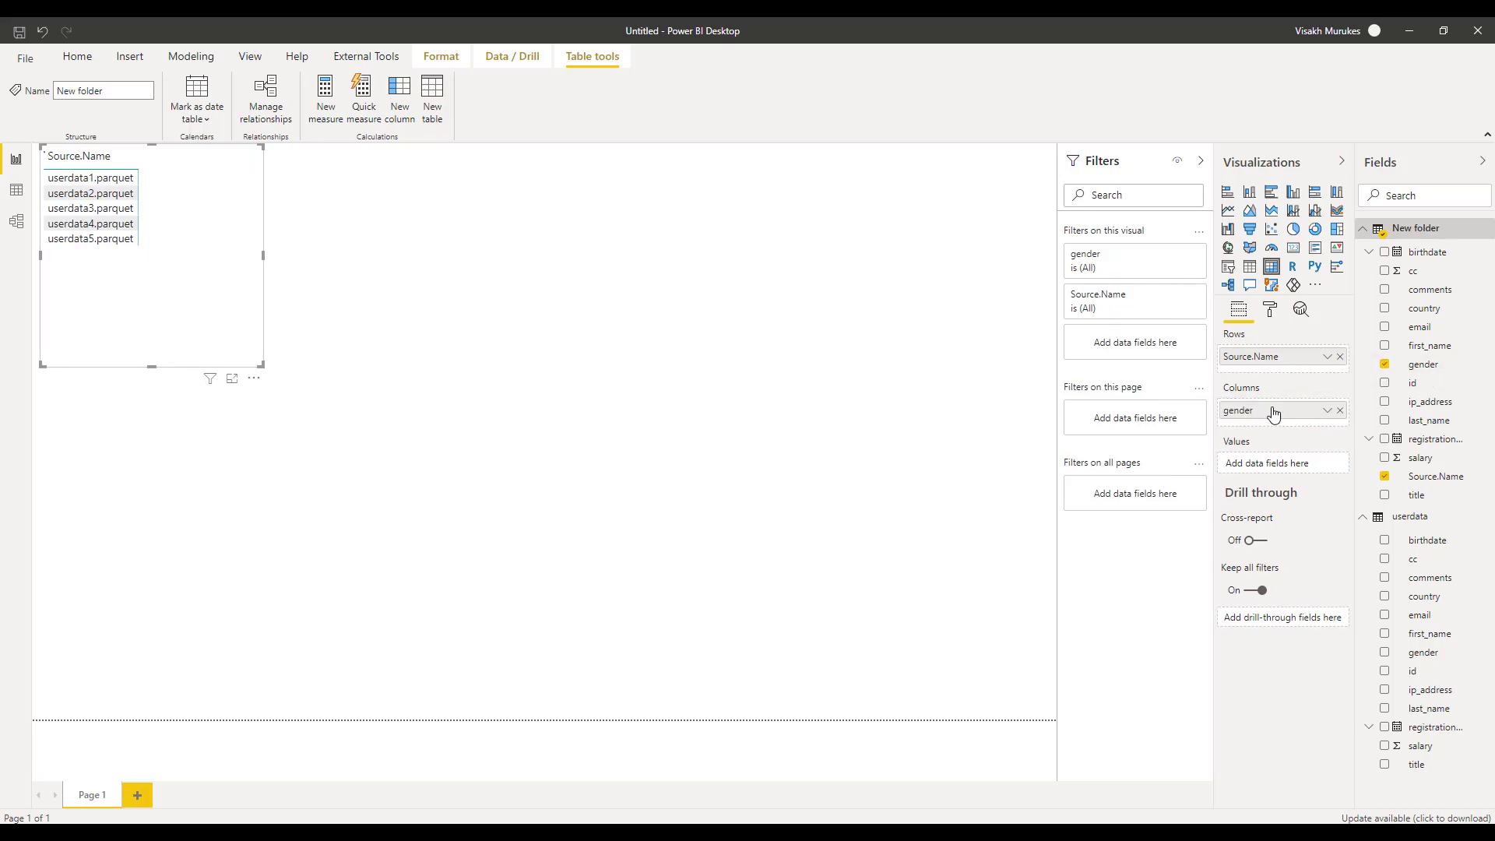
click(1412, 389)
drag(1430, 391, 1294, 479)
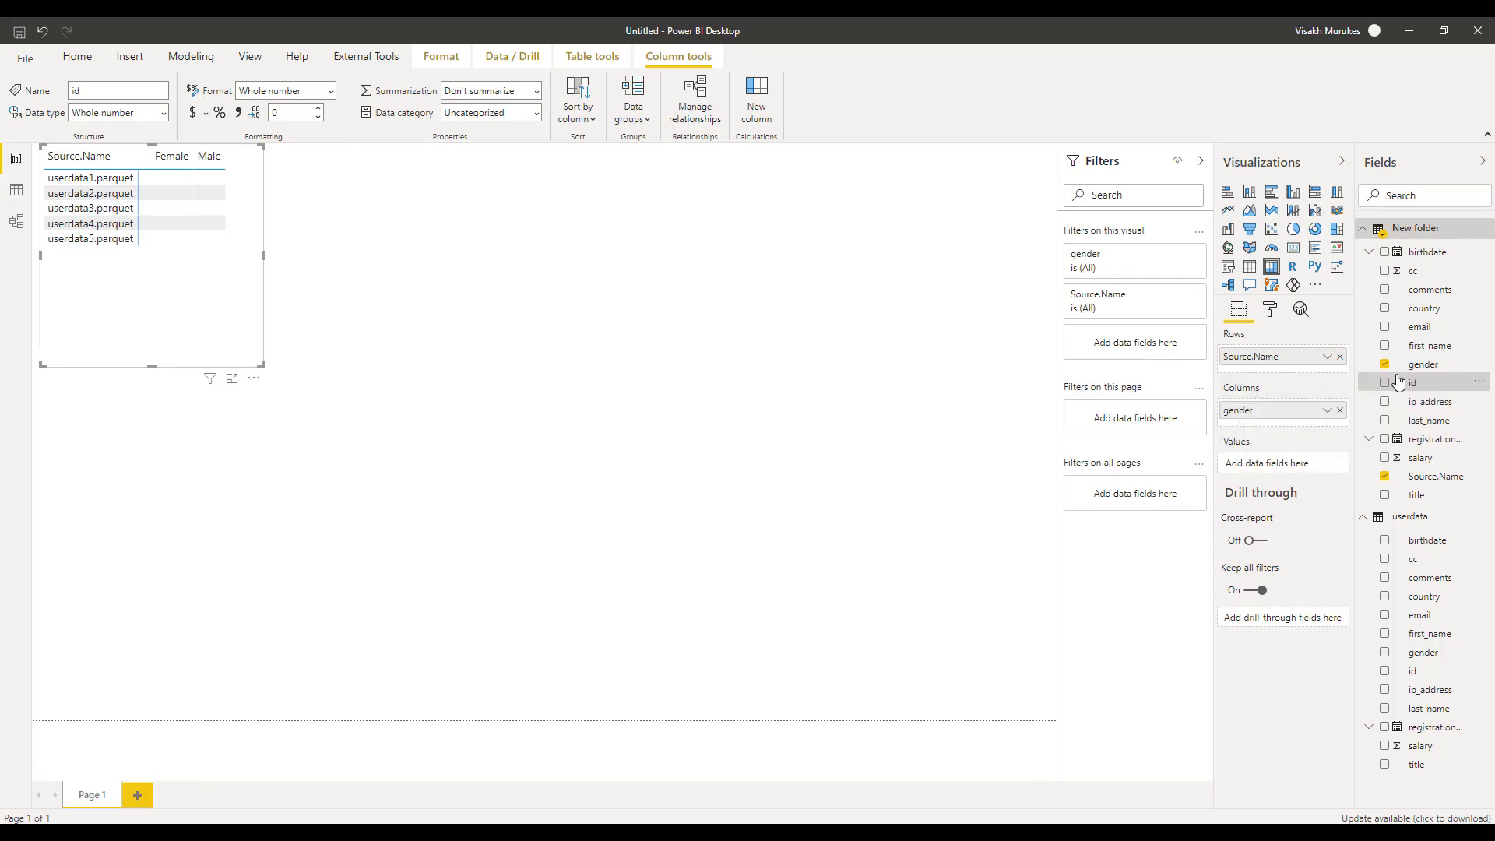
drag(1417, 457, 1285, 477)
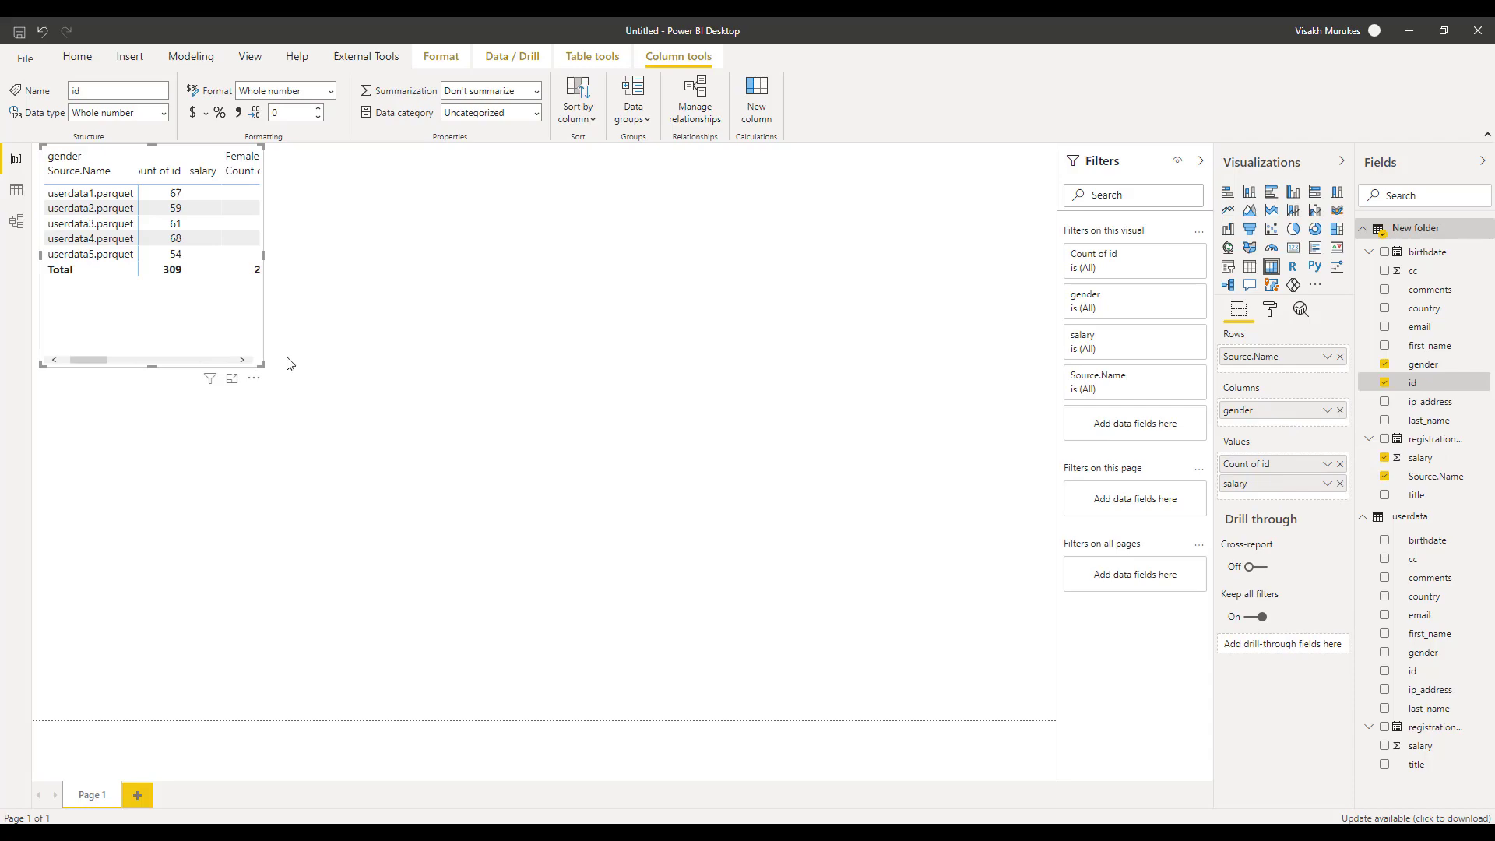
Enlarge the matrix so the full gender and salary columns per file are visible.
drag(265, 365, 620, 488)
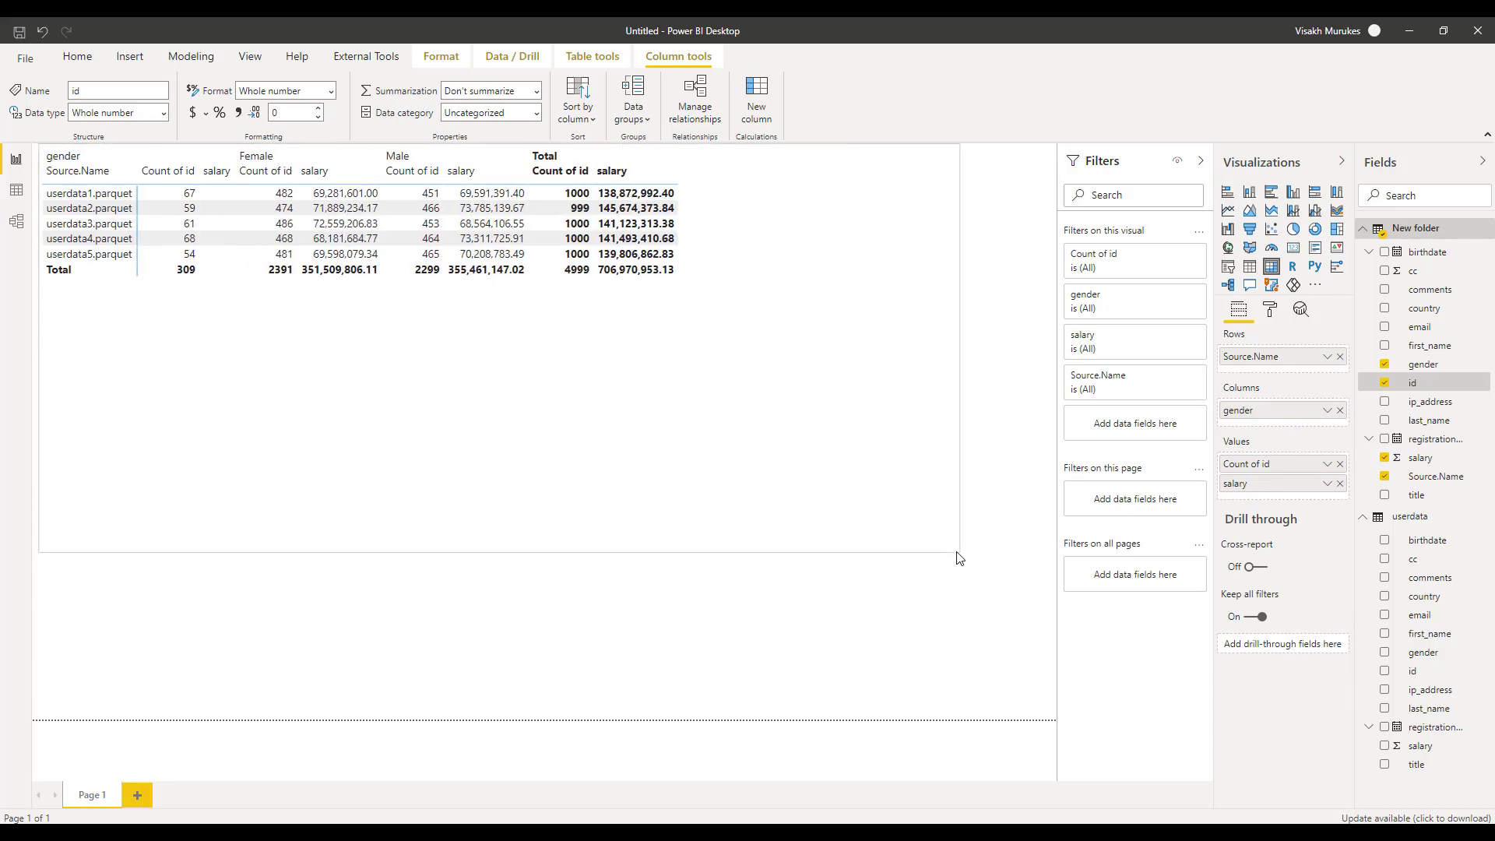
drag(707, 518, 1012, 542)
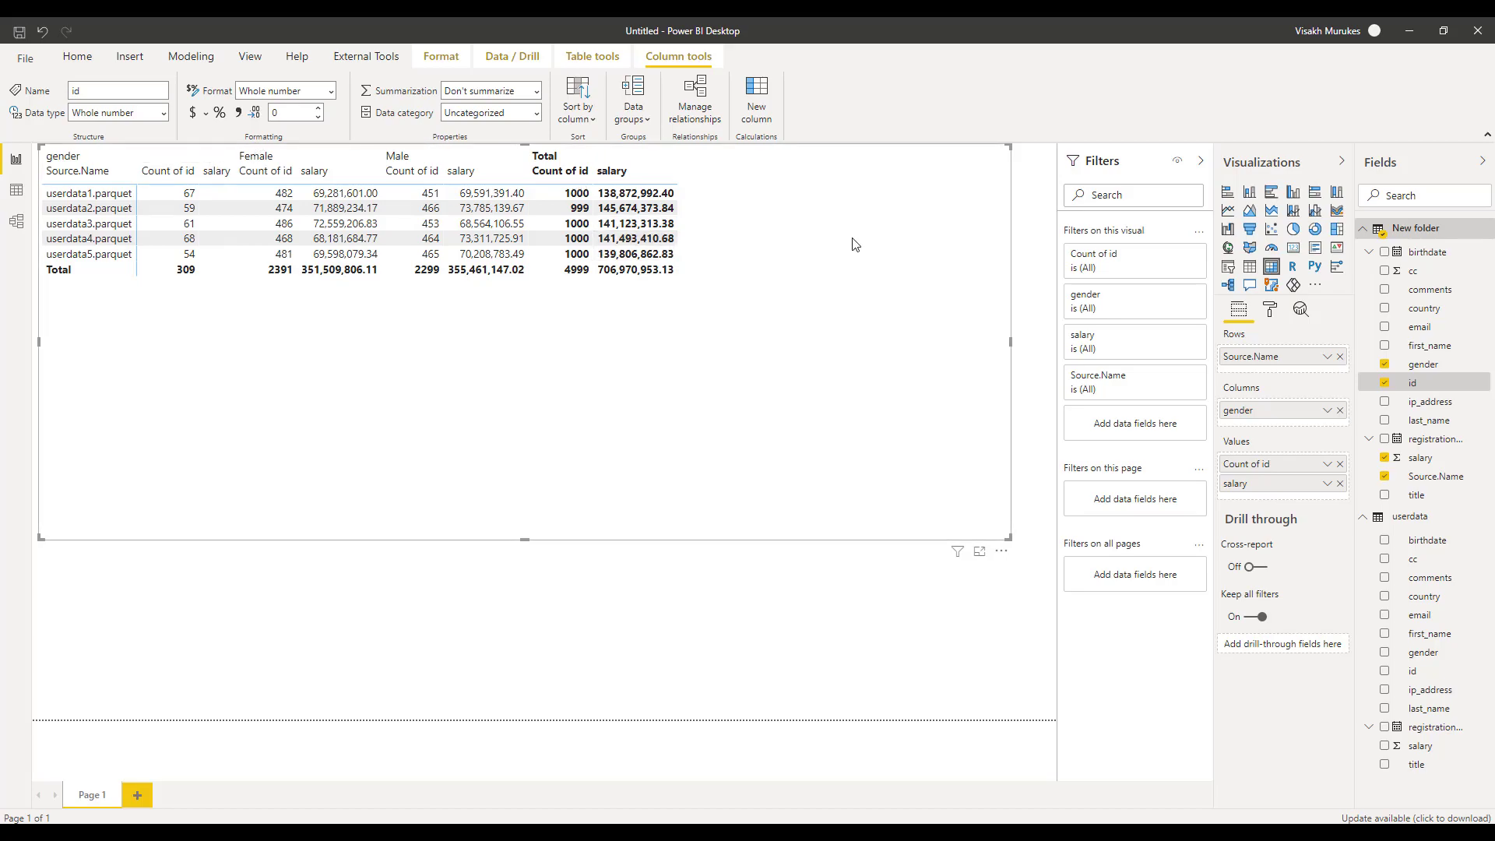
mouse_move(1134, 302)
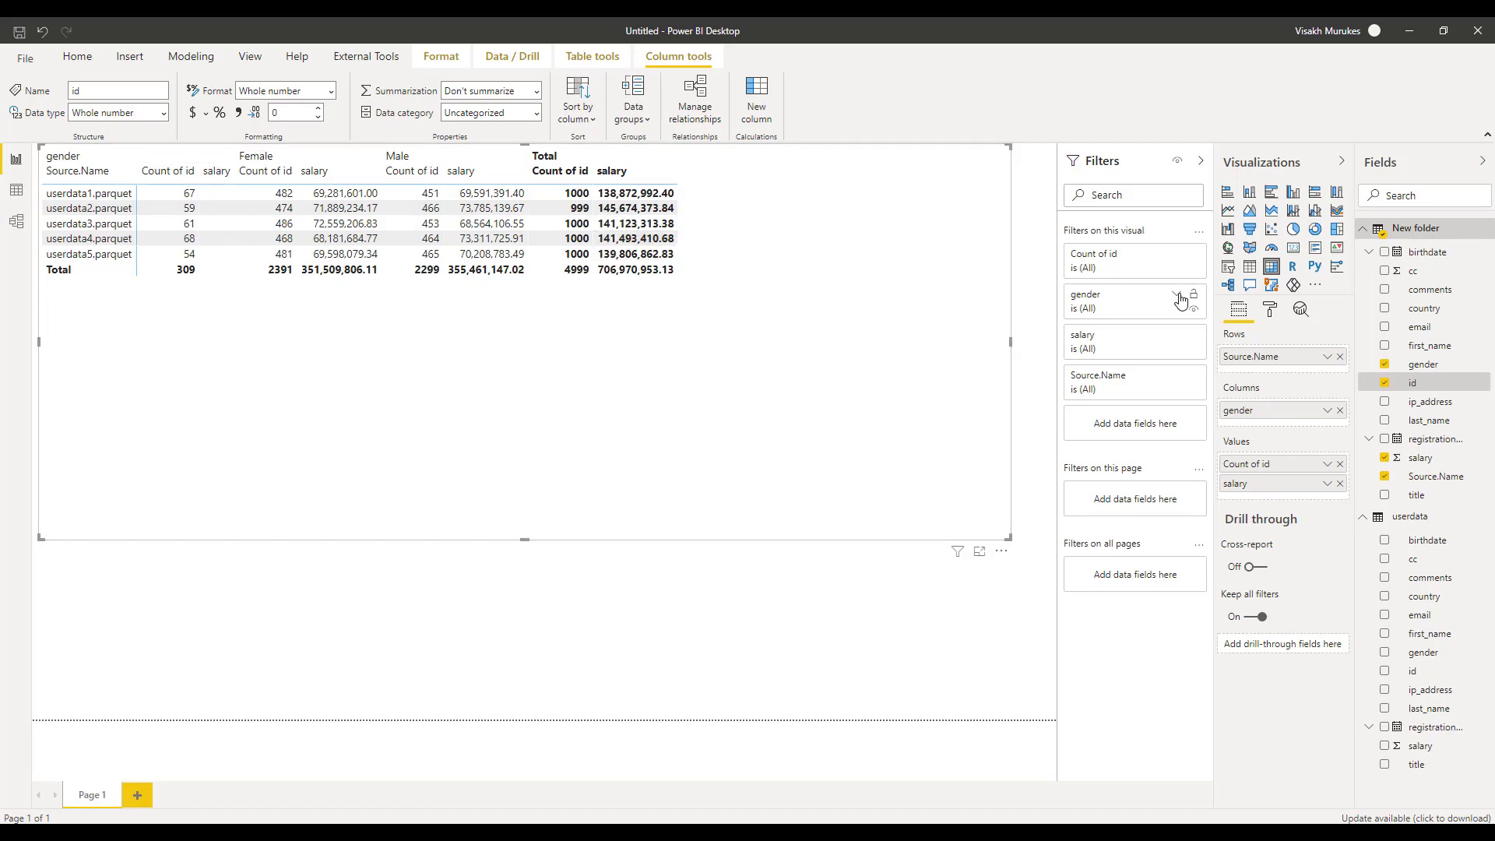
Filter the matrix's gender field to Female and Male only, leaving a 4,690 total count.
click(1177, 297)
click(1082, 425)
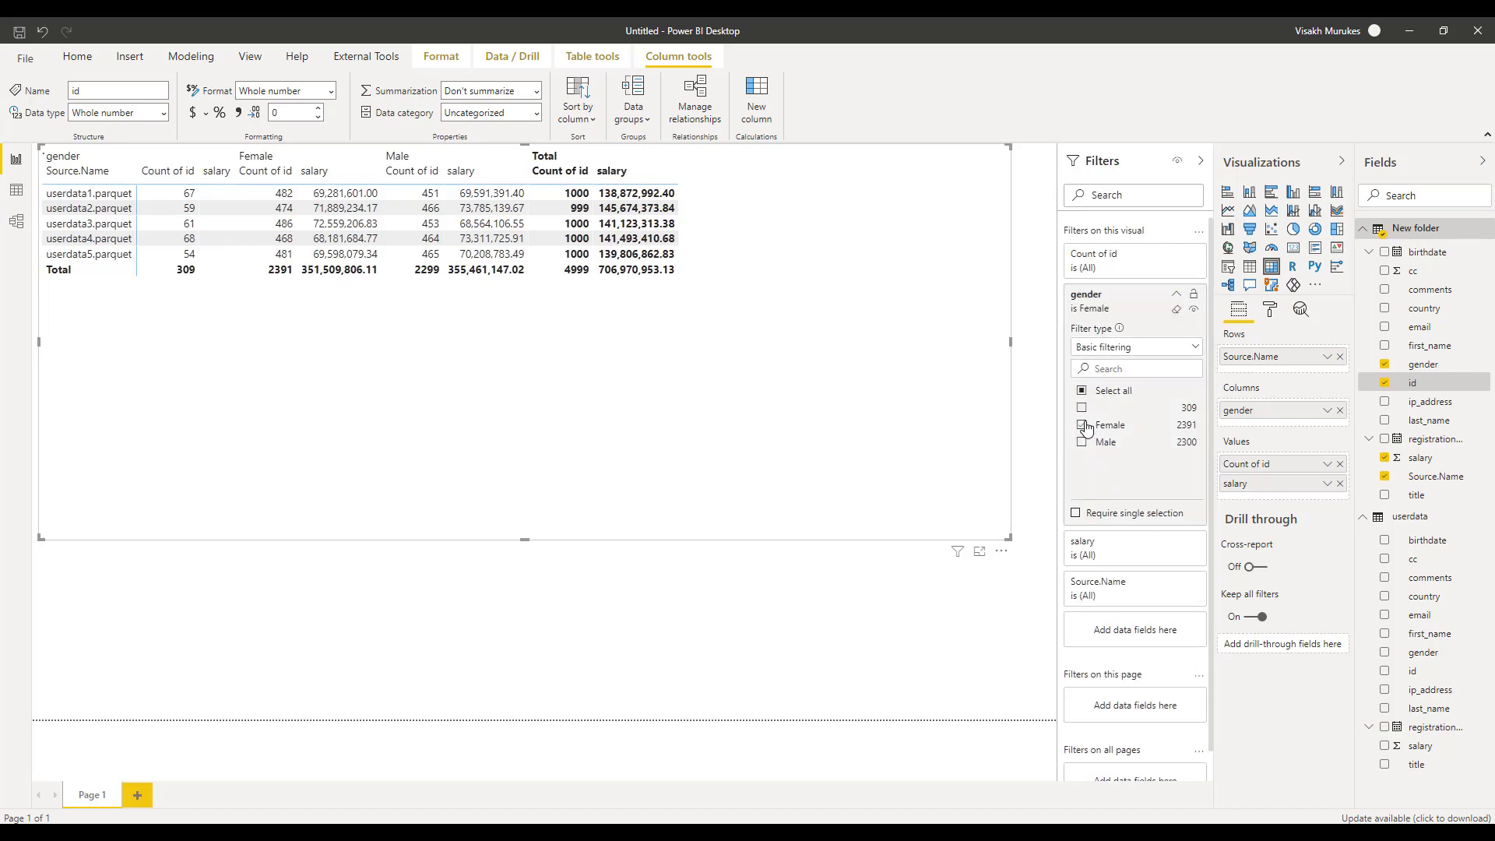
click(1081, 441)
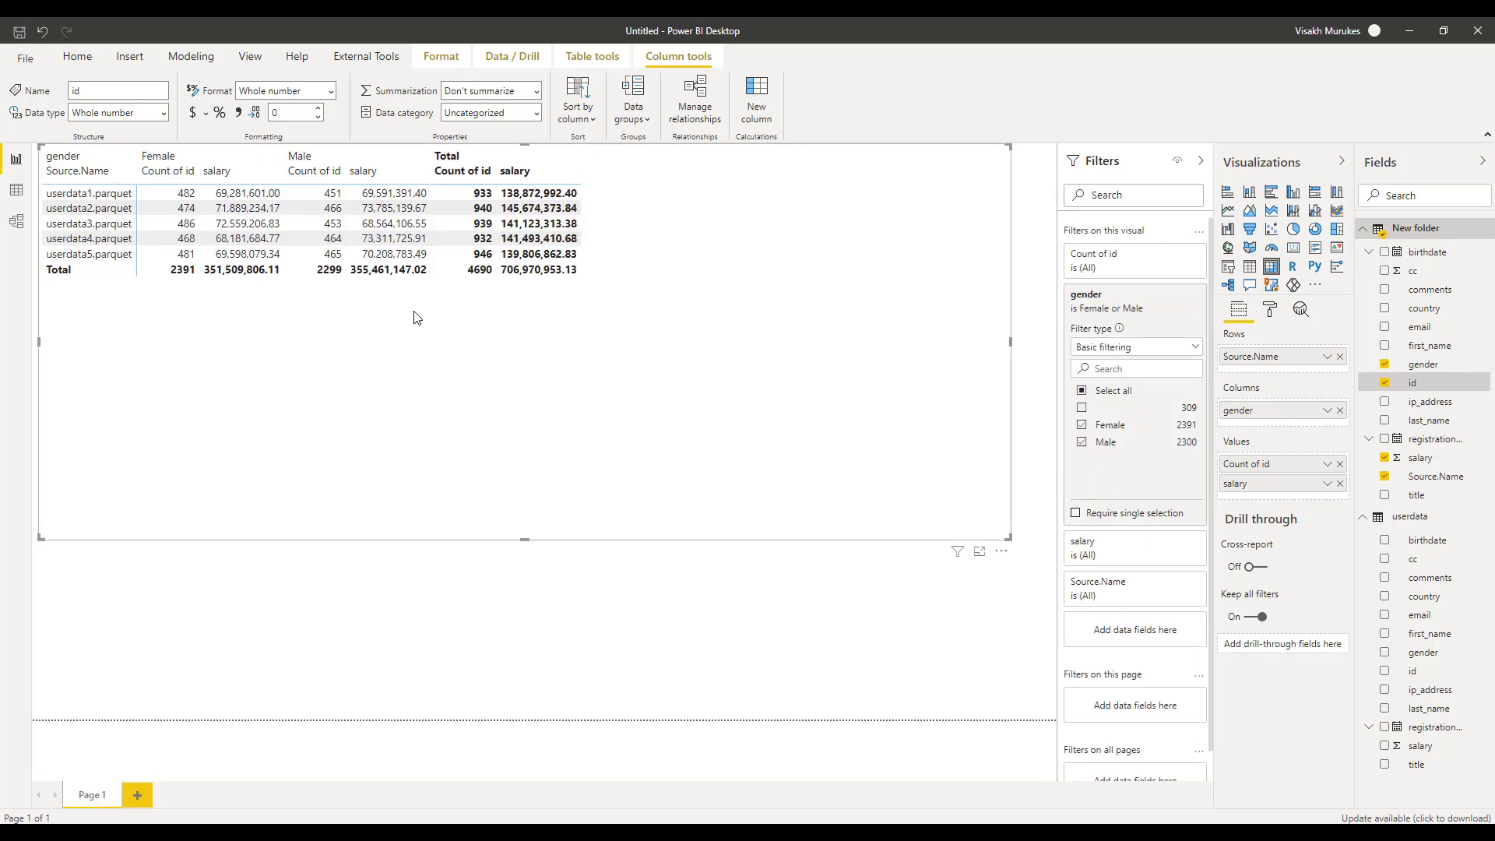
click(456, 586)
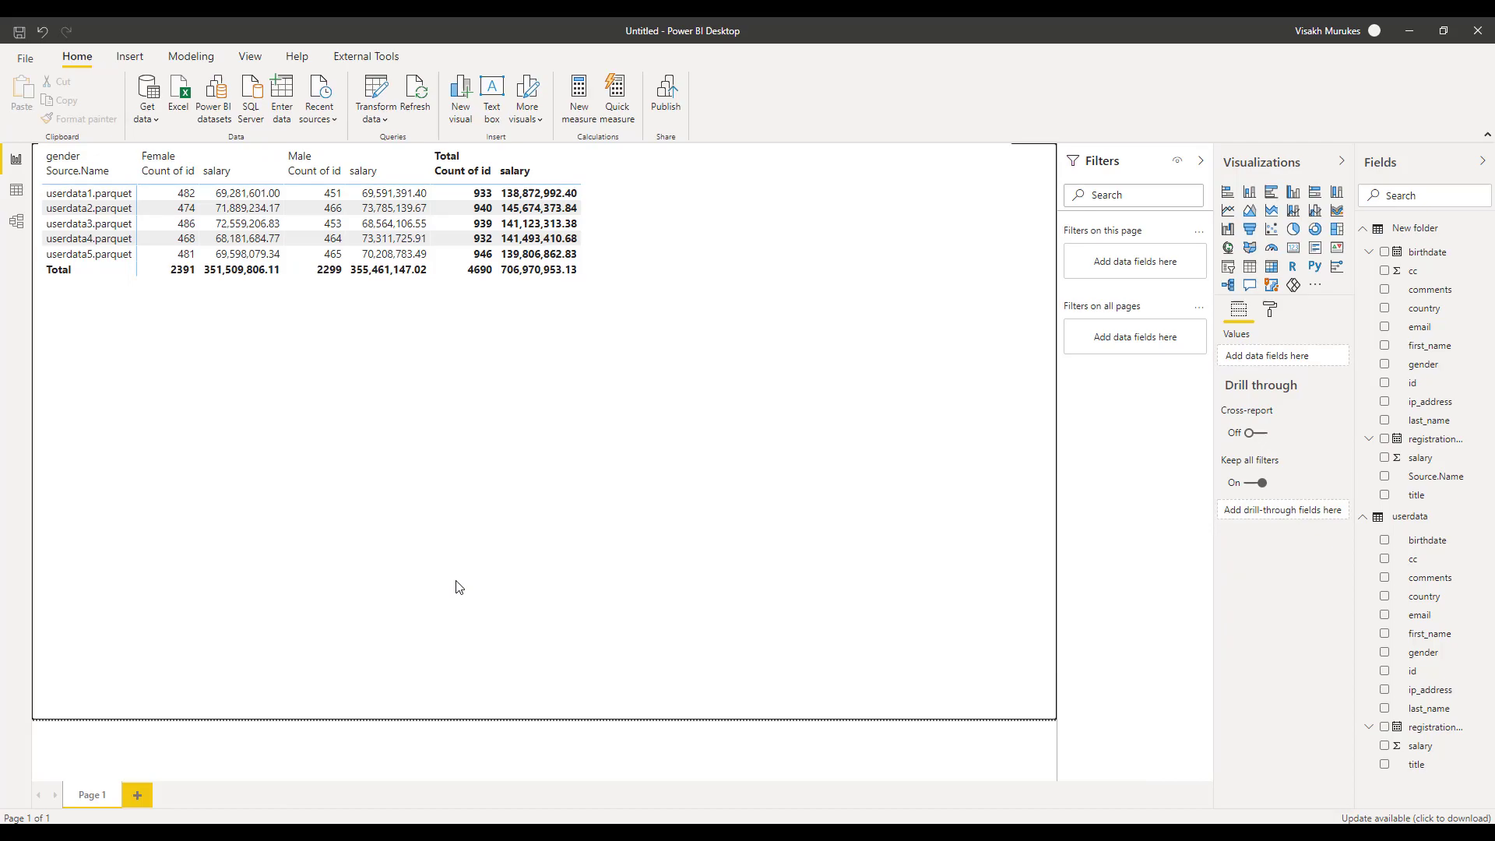